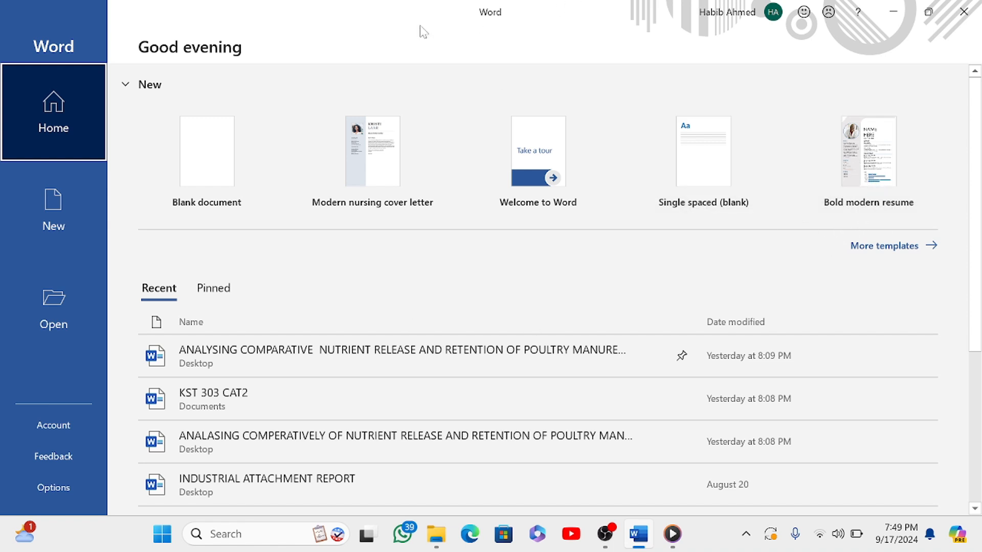
Step: Browse the available new-document templates from the blank document through to the party invitation flyer
left_click(57, 199)
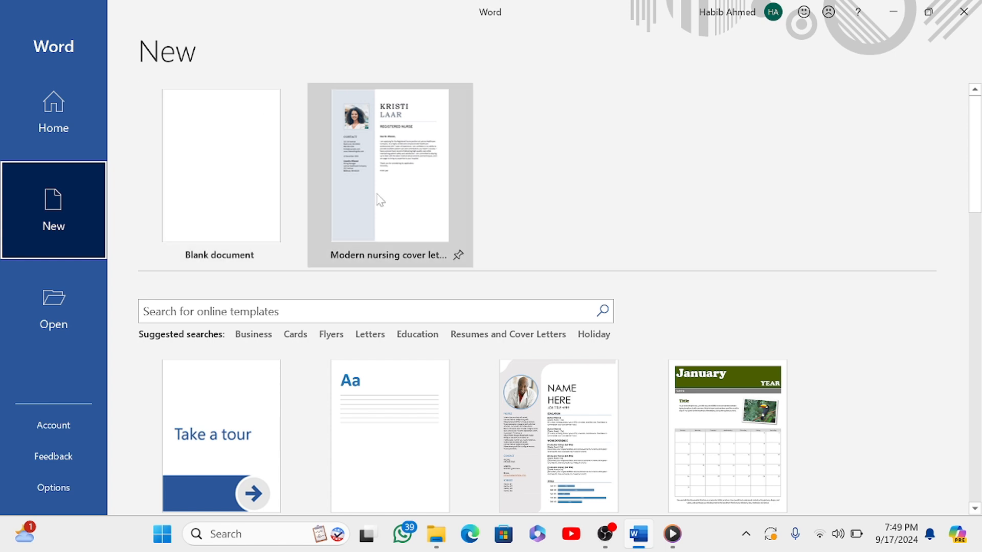
left_click(975, 509)
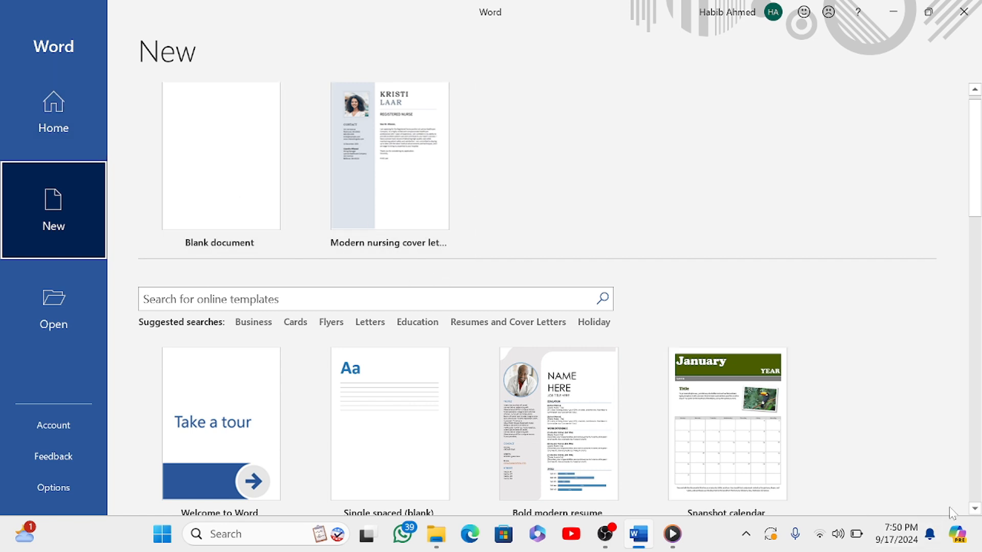
left_click(975, 509)
left_click(974, 508)
left_click(974, 509)
left_click(974, 508)
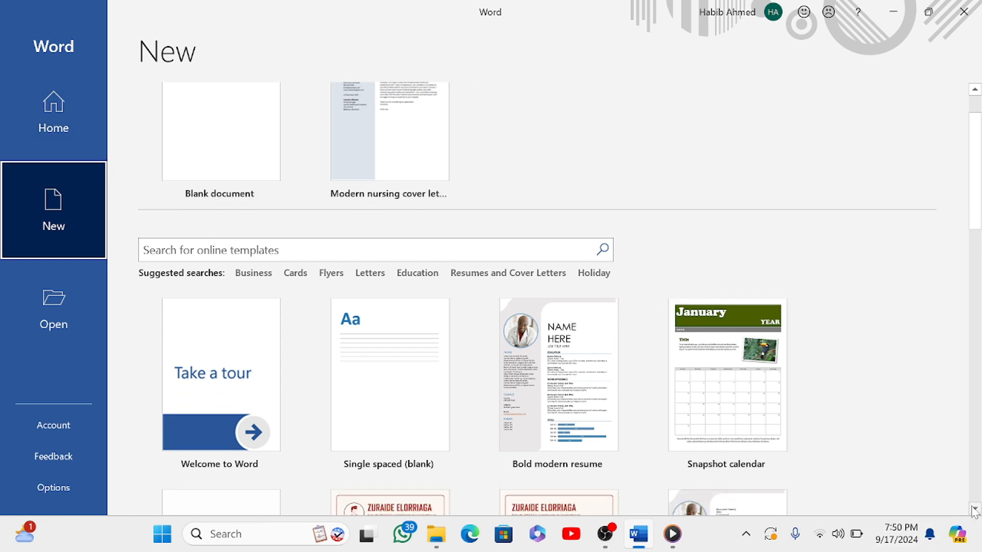
left_click(974, 508)
left_click(974, 509)
left_click(974, 508)
left_click(974, 508)
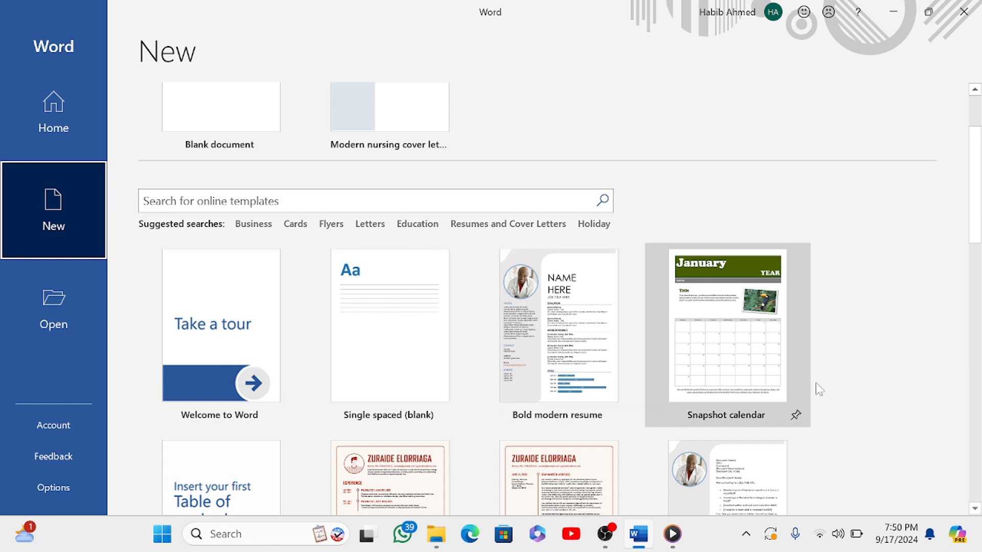
left_click(975, 509)
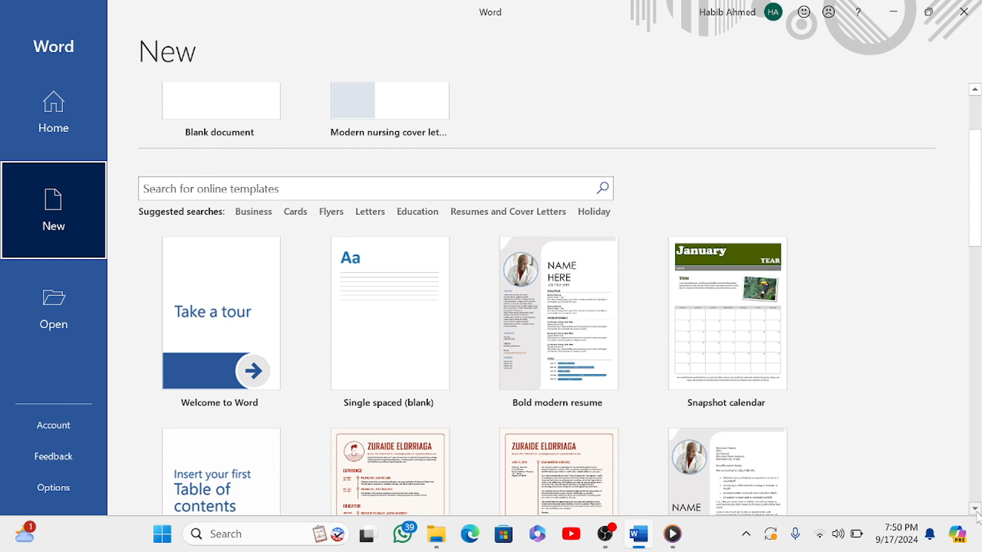
left_click(976, 512)
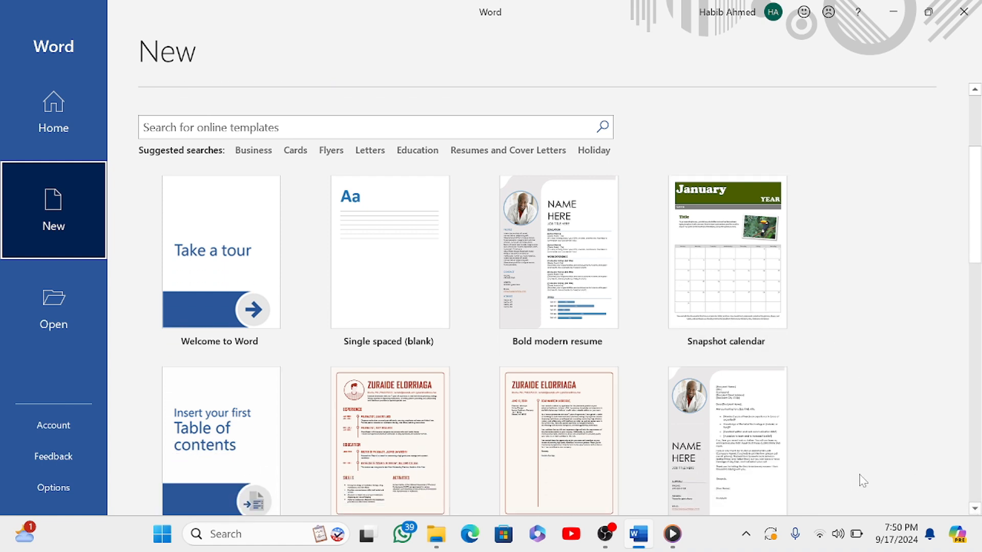
left_click(975, 511)
left_click(975, 512)
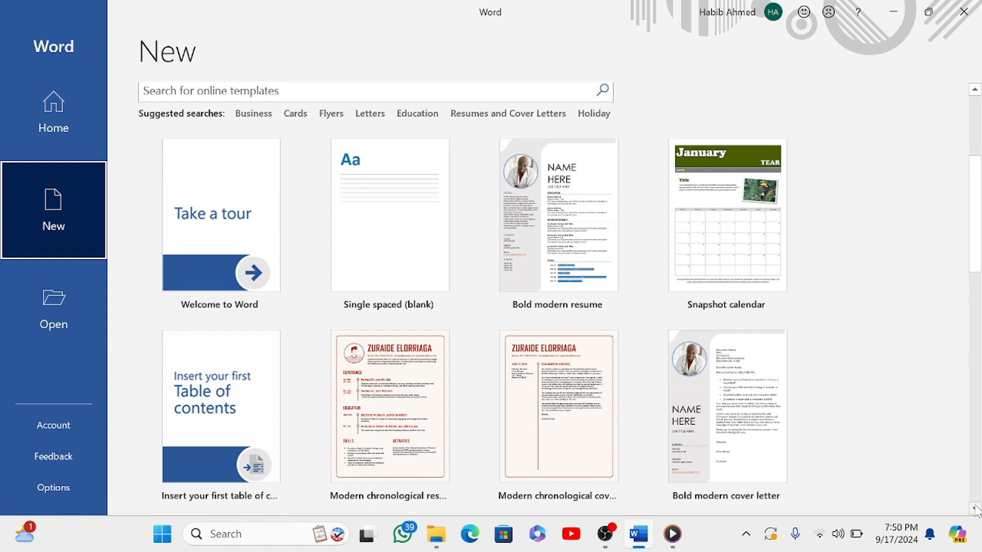
left_click(975, 511)
left_click(974, 511)
scroll(532, 399, "down", 5)
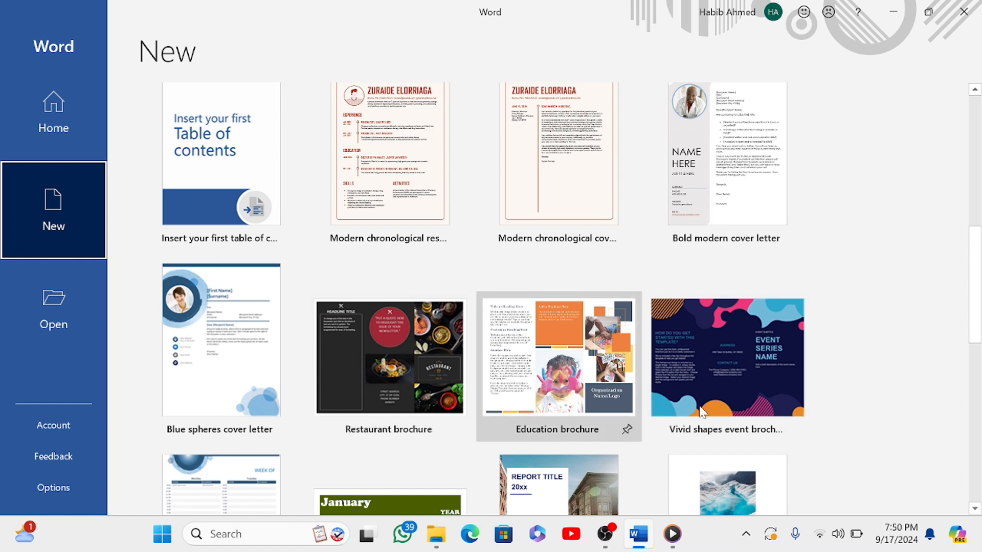
left_click(975, 508)
left_click(975, 509)
left_click(976, 510)
left_click(976, 509)
left_click(976, 510)
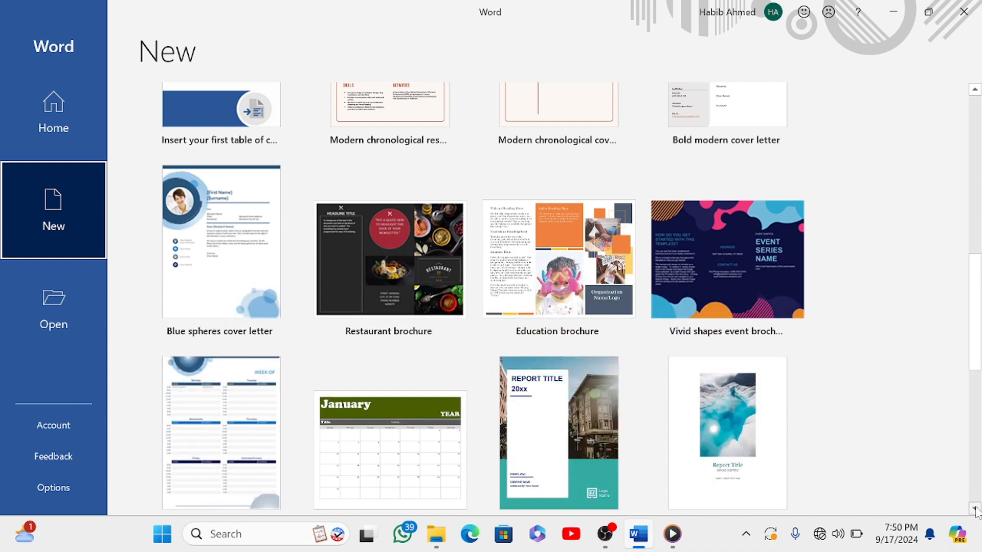
left_click(976, 509)
left_click(976, 510)
left_click(976, 510)
left_click(976, 510)
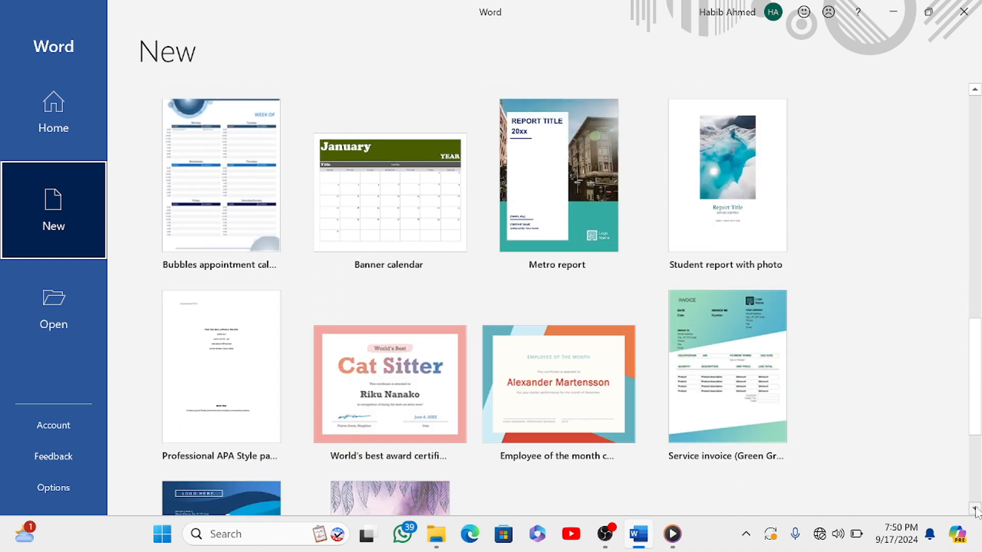
left_click(976, 510)
left_click(976, 510)
left_click(976, 510)
left_click(976, 510)
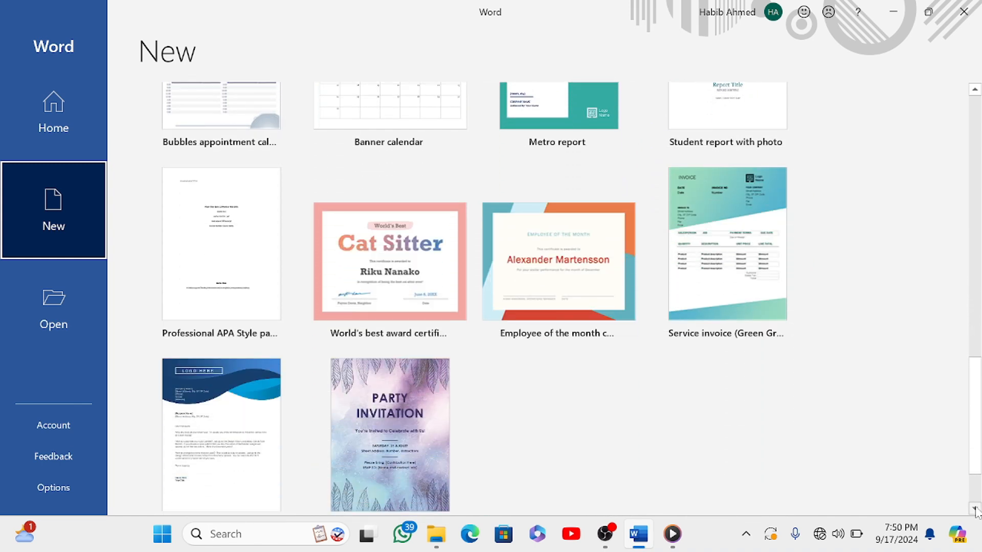
left_click(976, 510)
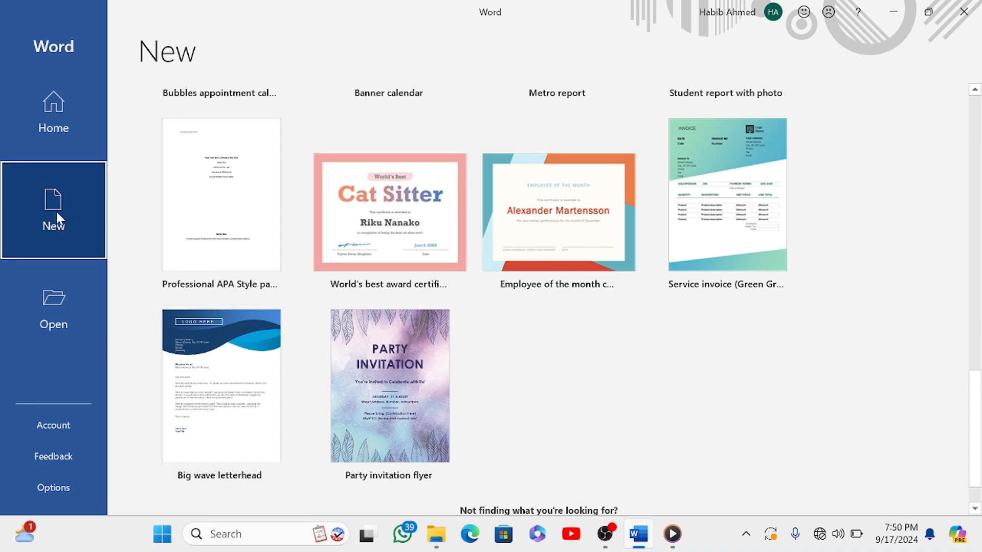
Step: Review the recent folders and recent documents that can be opened
left_click(49, 301)
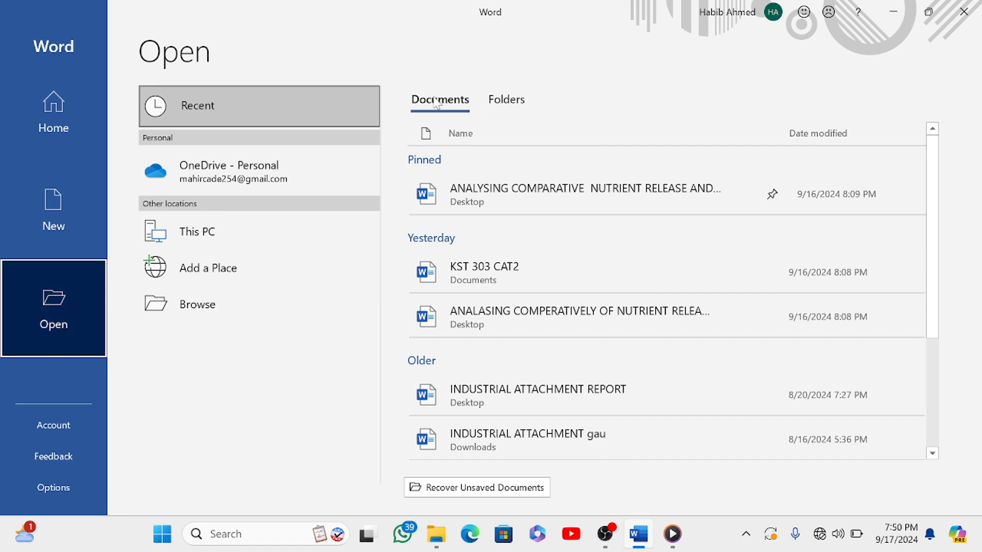
left_click(505, 102)
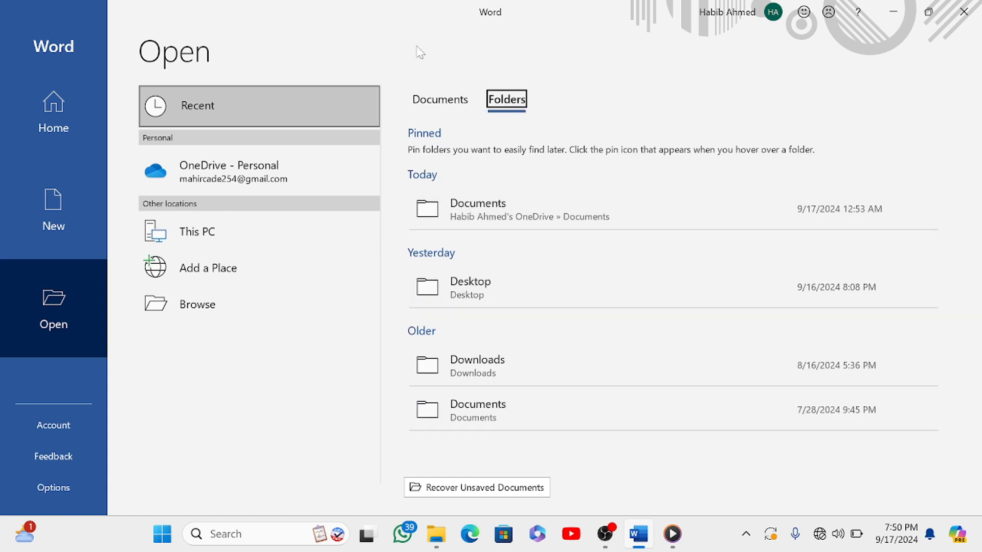
left_click(442, 104)
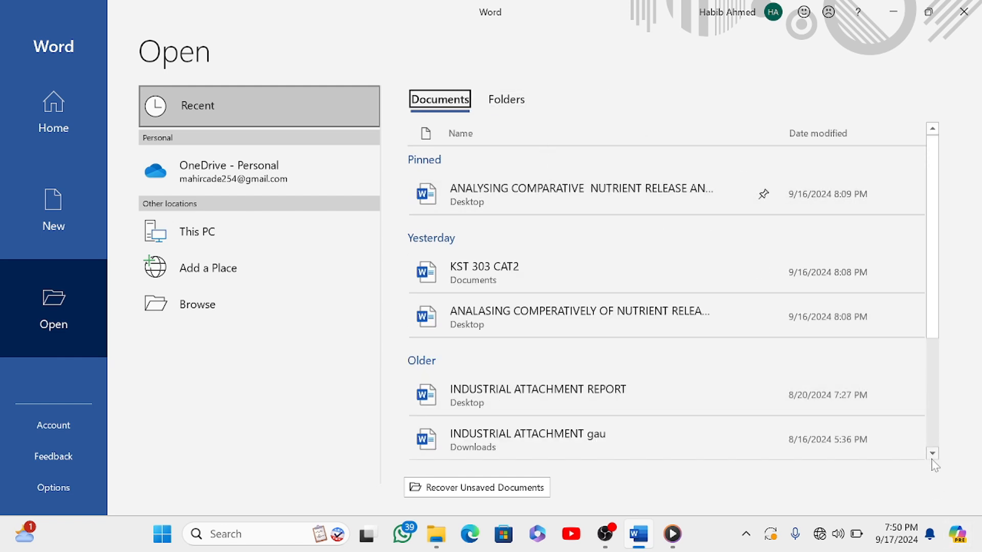
scroll(896, 257, "down", 3)
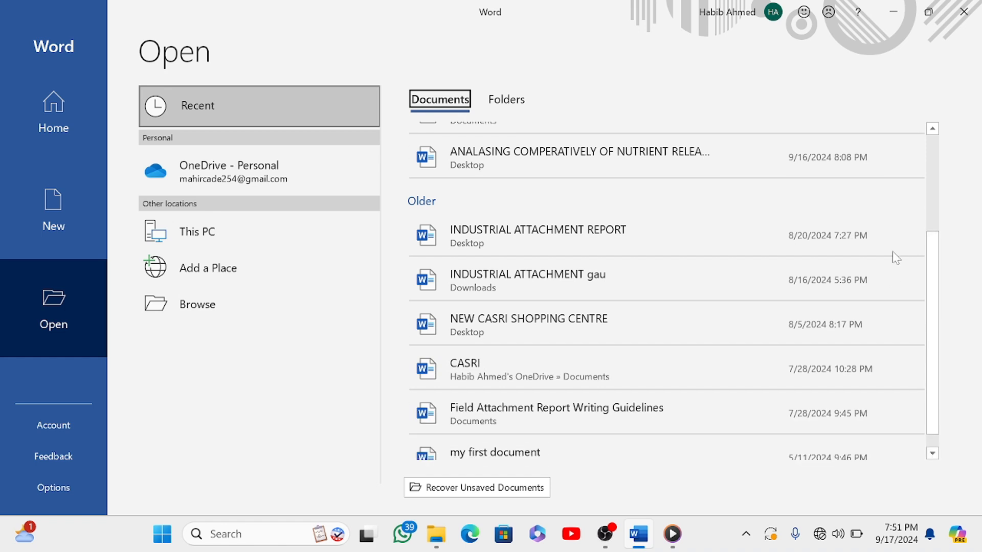
left_click(932, 129)
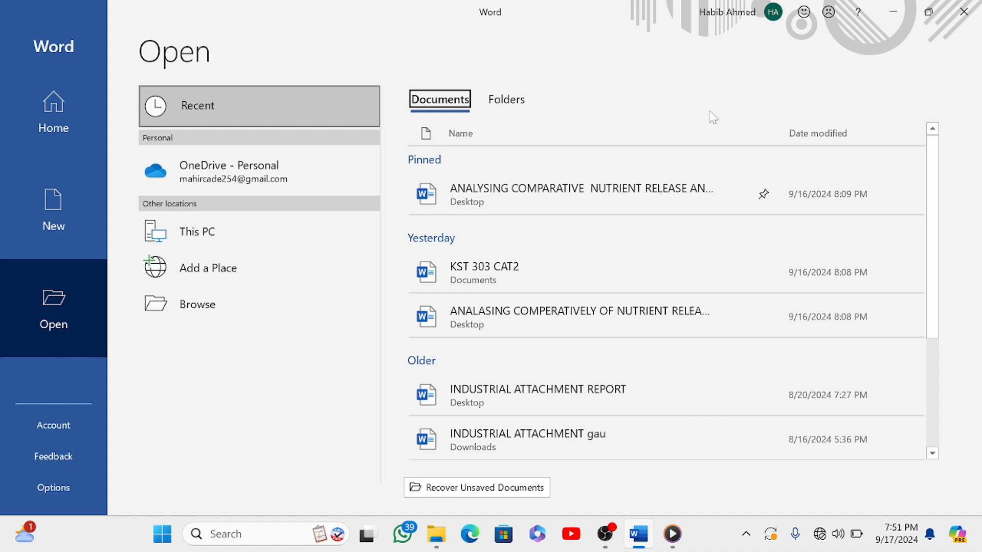
Step: Unpin the "ANALYSING COMPARATIVE NUTRIENT RELEASE AND RETENTION OF POULTRY MANURE" document in the recent files, and pin it again
left_click(764, 196)
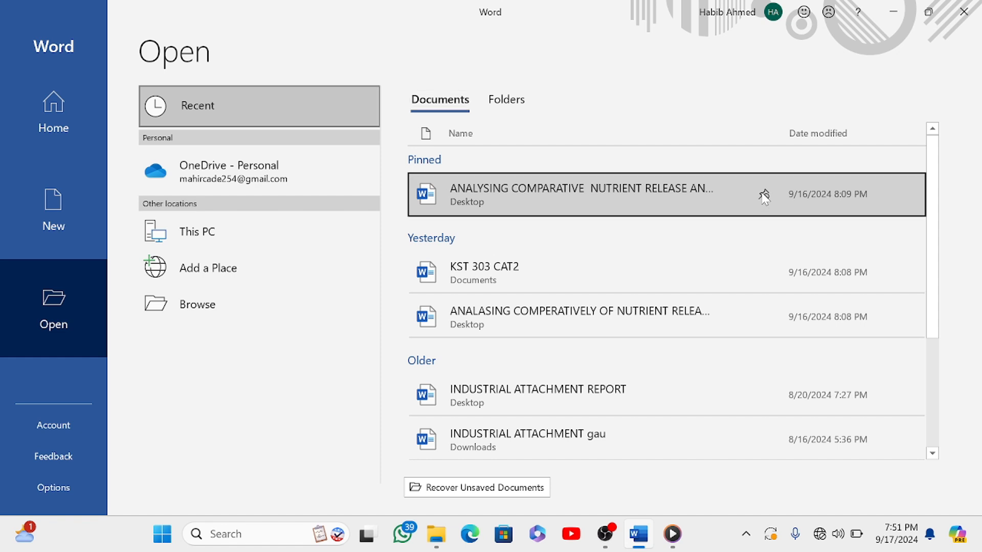
left_click(765, 196)
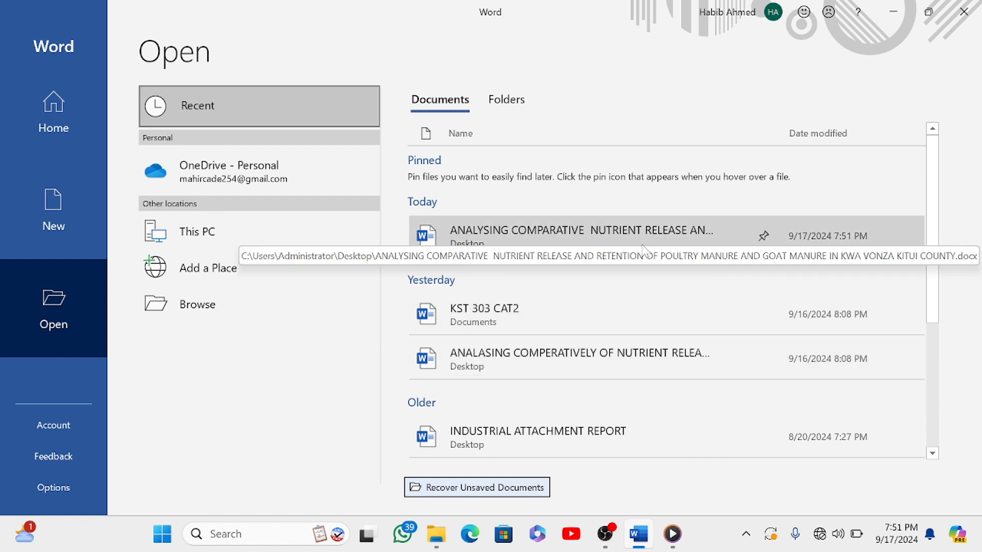
left_click(767, 237)
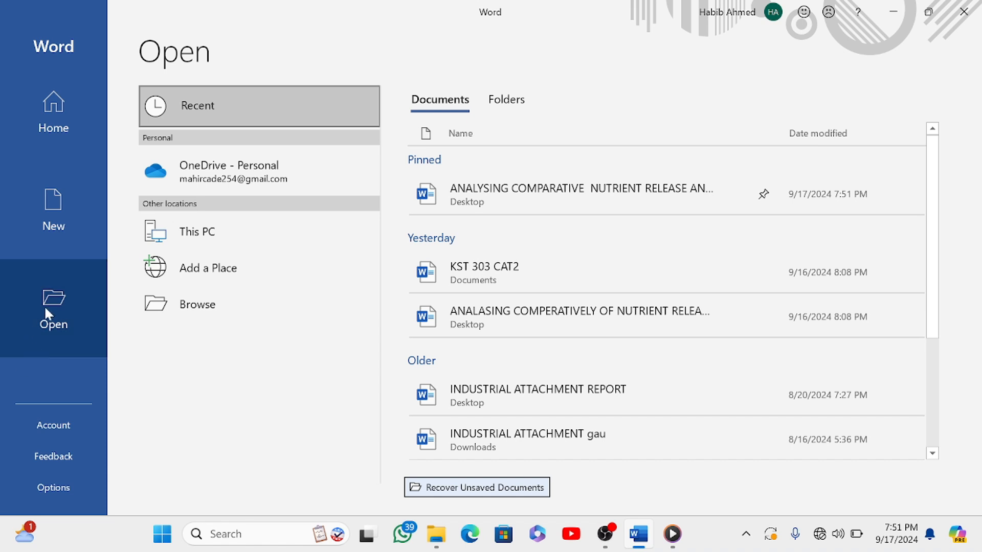
Step: Create a blank document and enter the line "WELCOME TO TECH MEDIA"
left_click(59, 104)
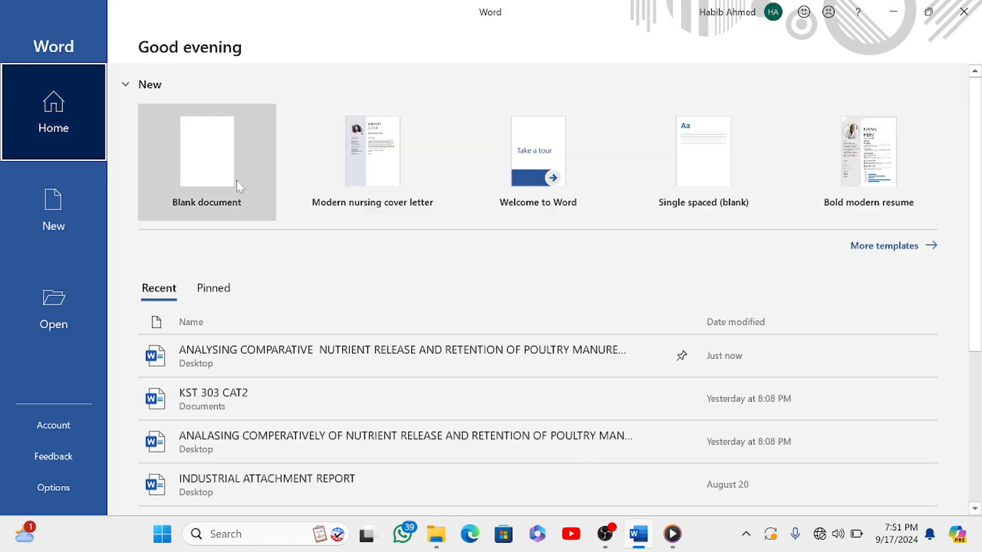
left_click(213, 166)
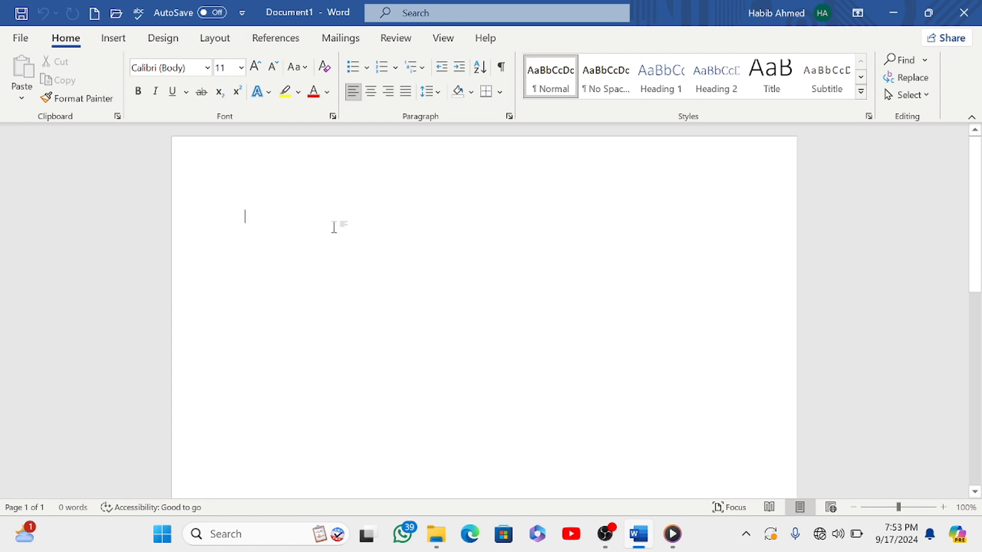
type("WE")
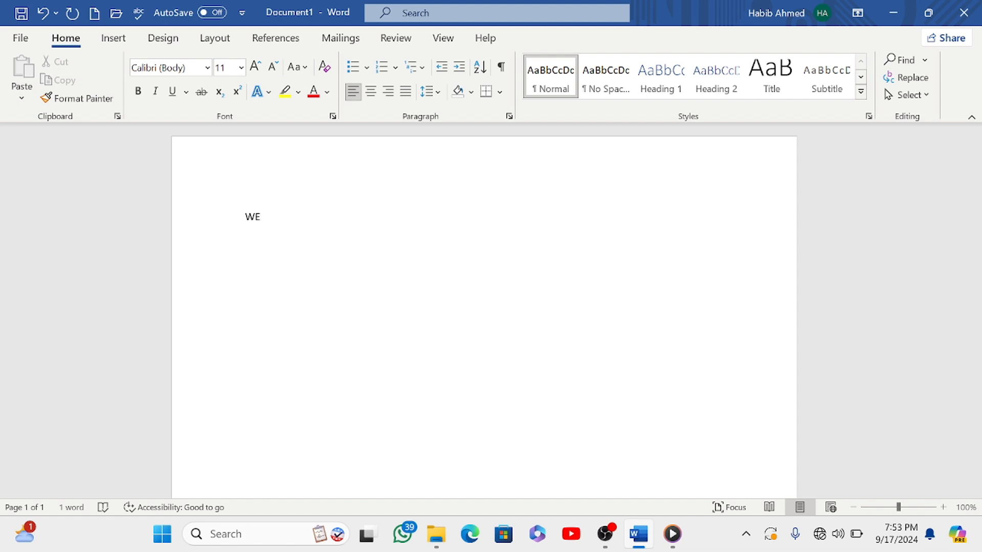
type("LCOME TO TECH ")
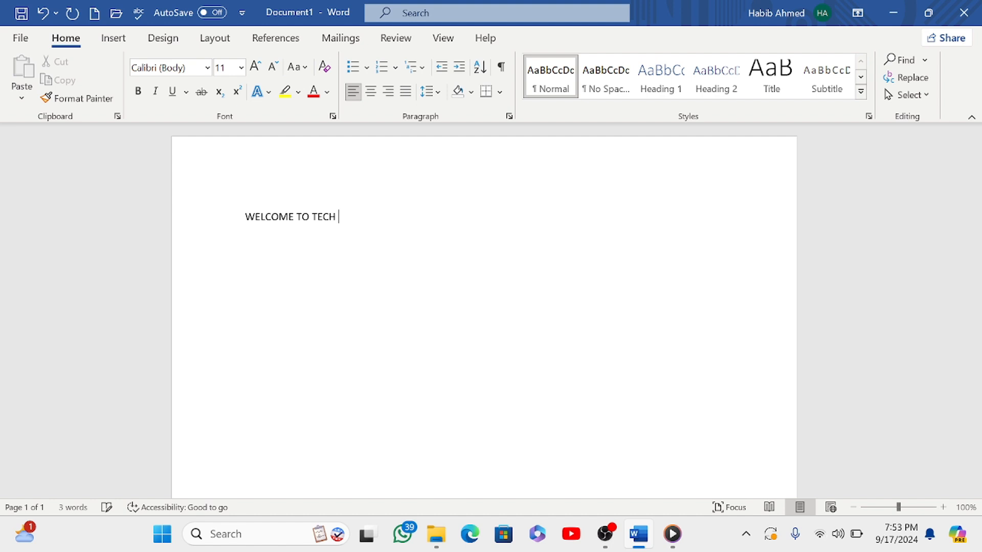
type("MEDIA")
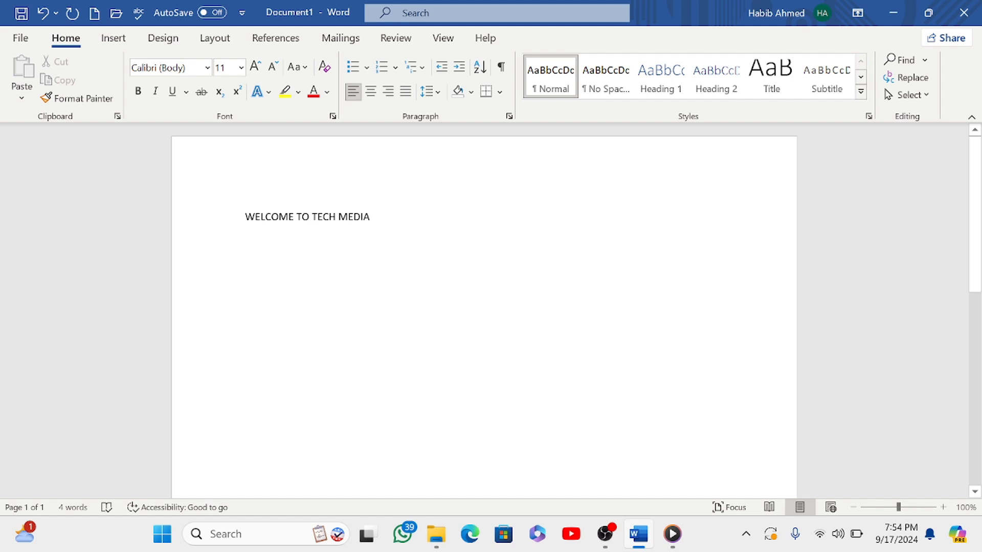
Step: Select the whole "WELCOME TO TECH MEDIA" line and make it bold
key("shift+Right")
key("shift+Right")
key("shift+Right")
key("shift+Right")
key("shift+Right")
key("shift+Right")
key("shift+Right")
key("shift+Right")
key("shift+Right")
key("shift+Right")
key("shift+Right")
key("shift+Right")
key("shift+Right")
key("shift+Right")
key("shift+Right")
key("shift+Right")
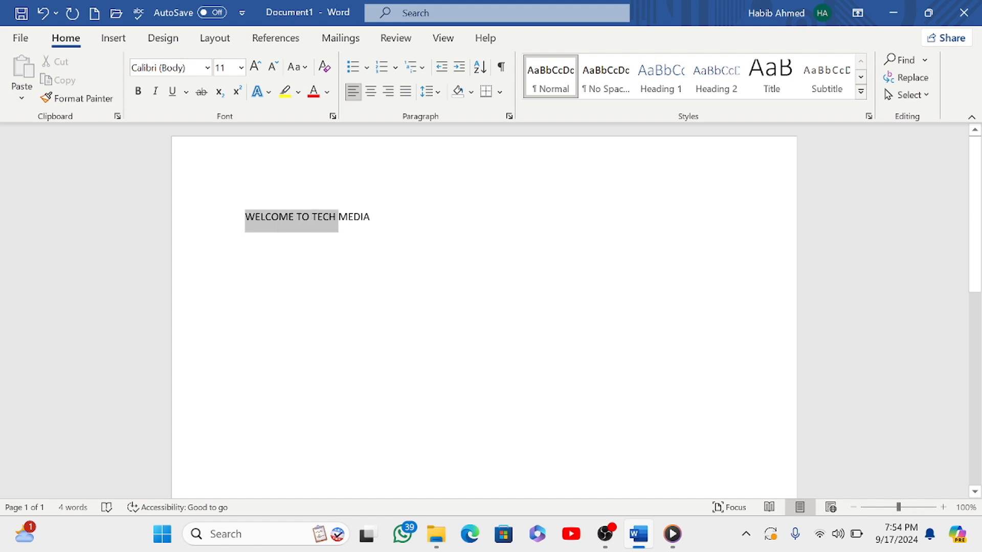
key("shift+End")
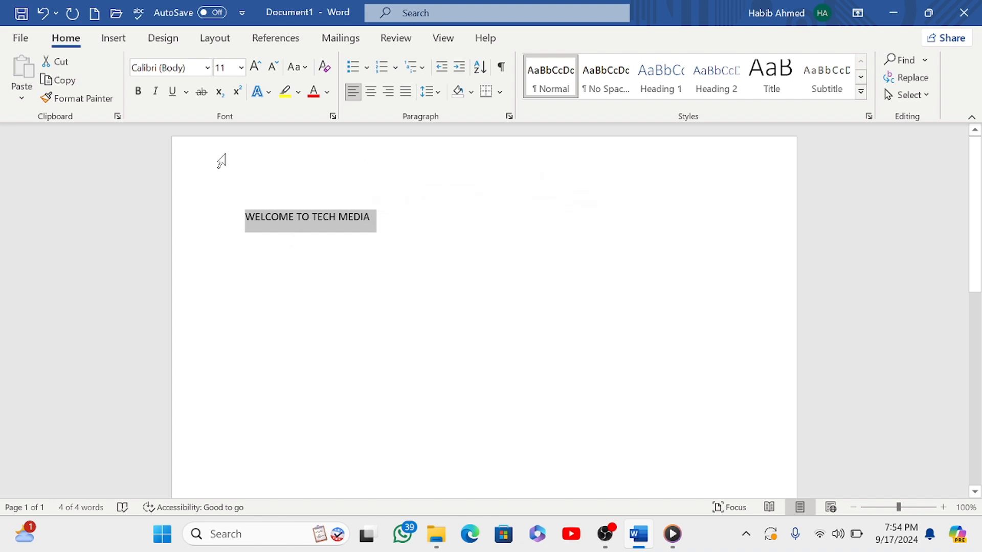
left_click(138, 92)
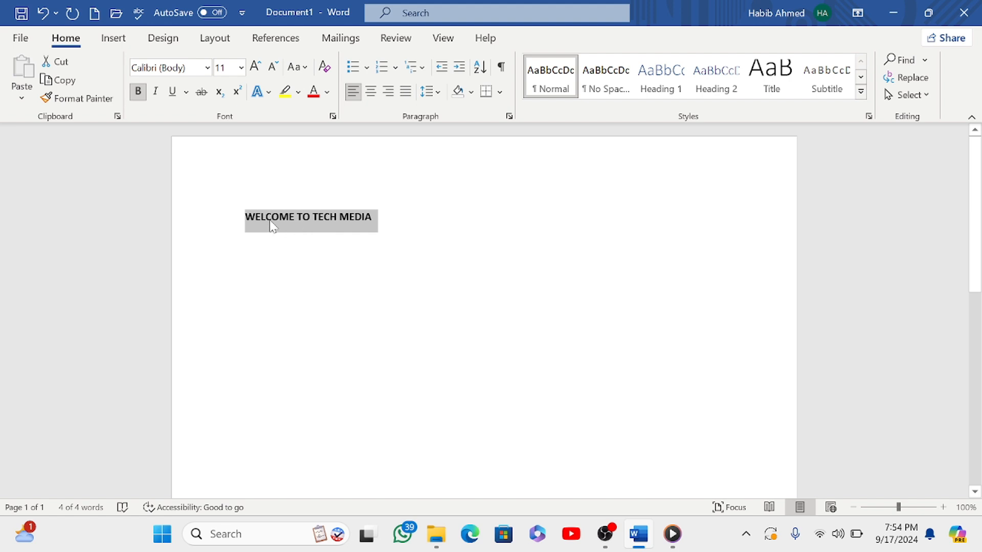
left_click(138, 93)
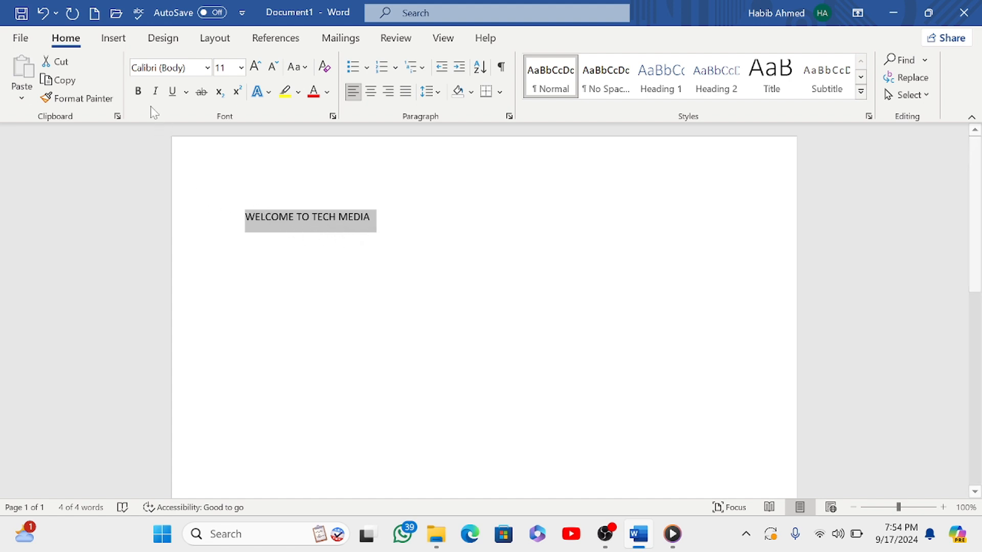
left_click(139, 91)
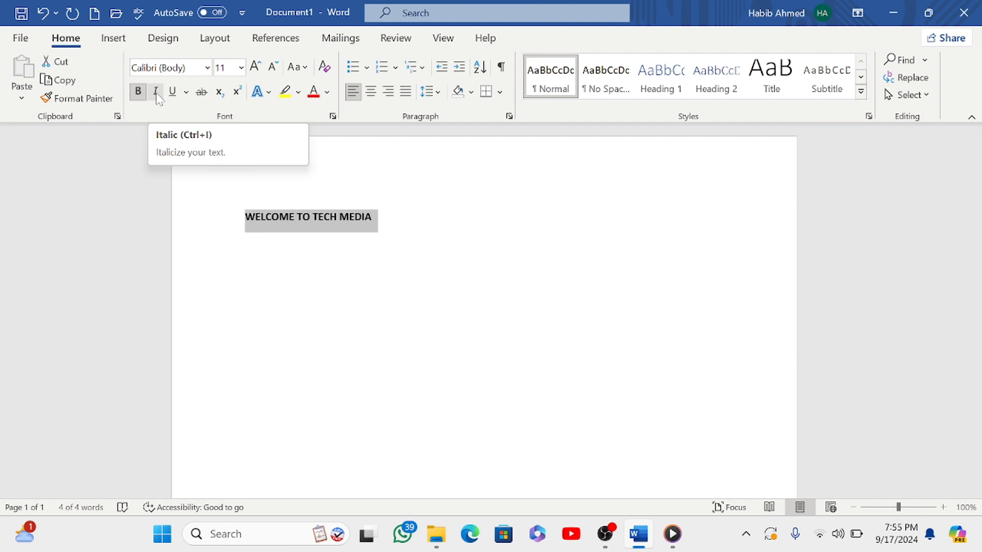
Step: Italicize the selected "WELCOME TO TECH MEDIA" line and apply a thick underline to it
left_click(156, 93)
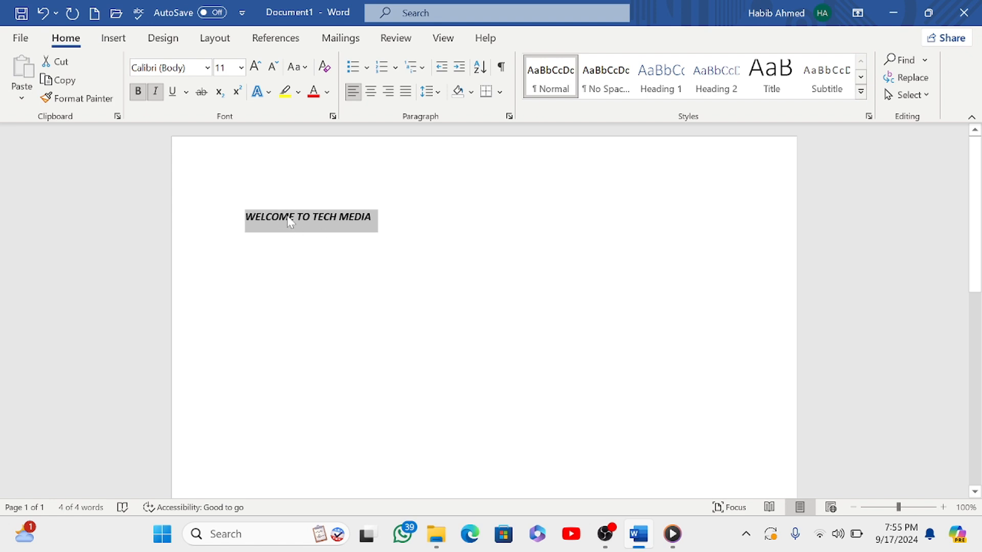
left_click(157, 92)
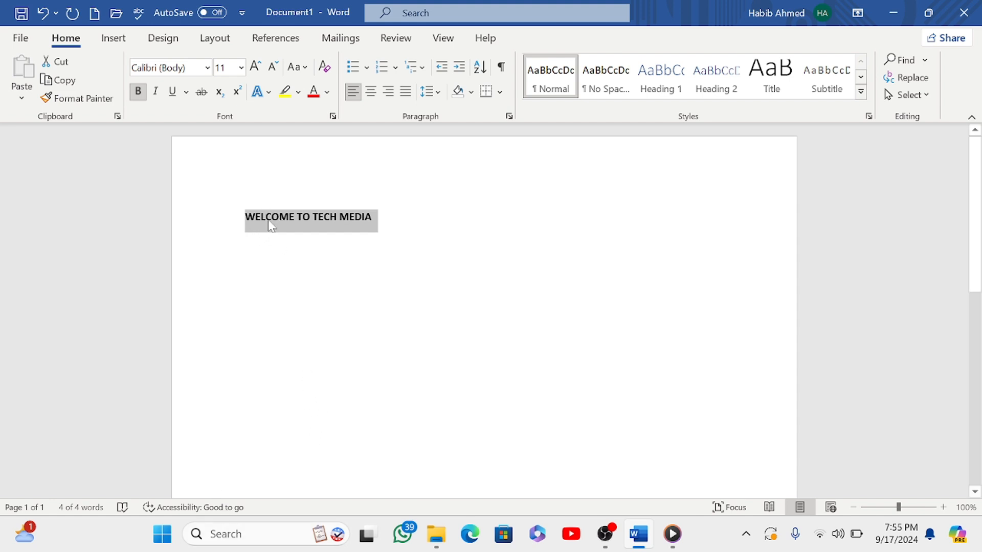
left_click(155, 93)
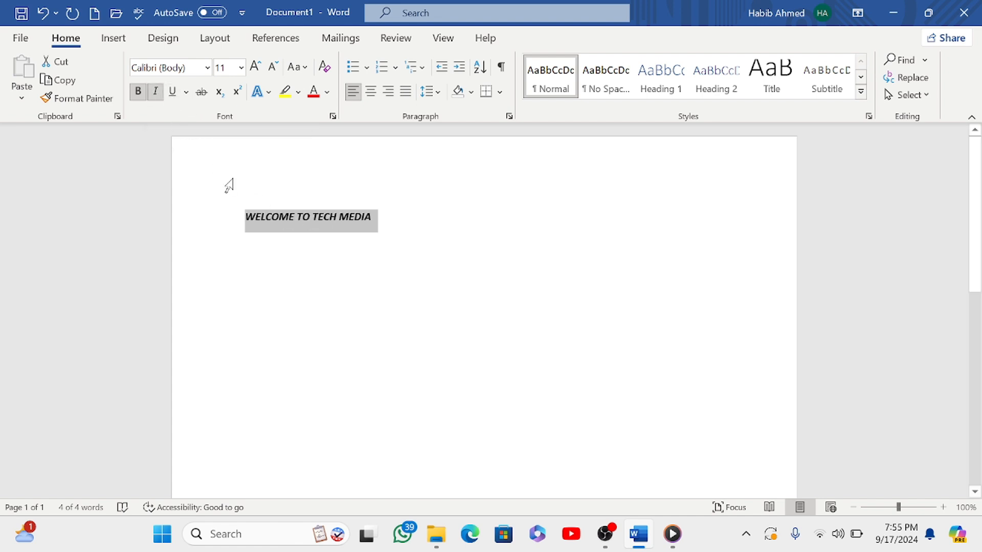
left_click(186, 92)
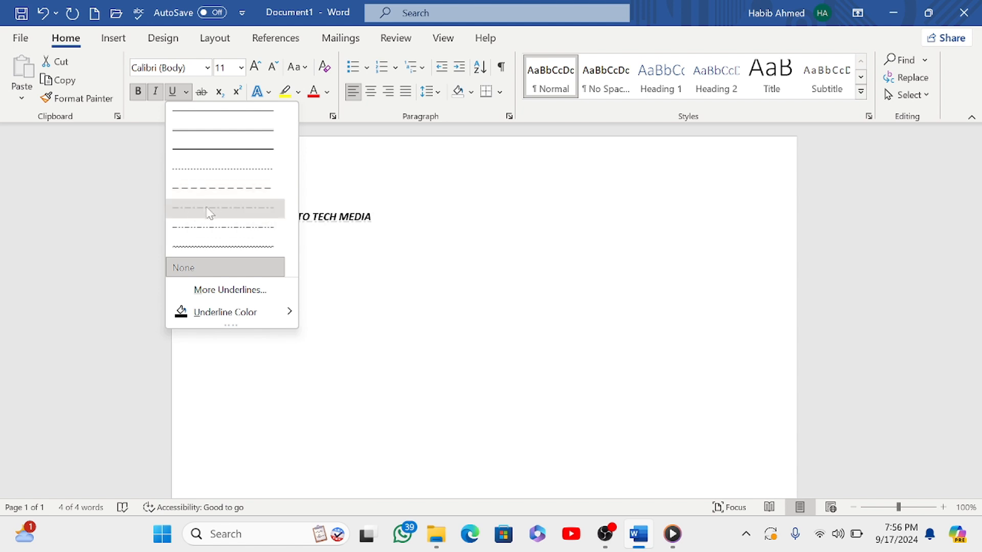
left_click(210, 154)
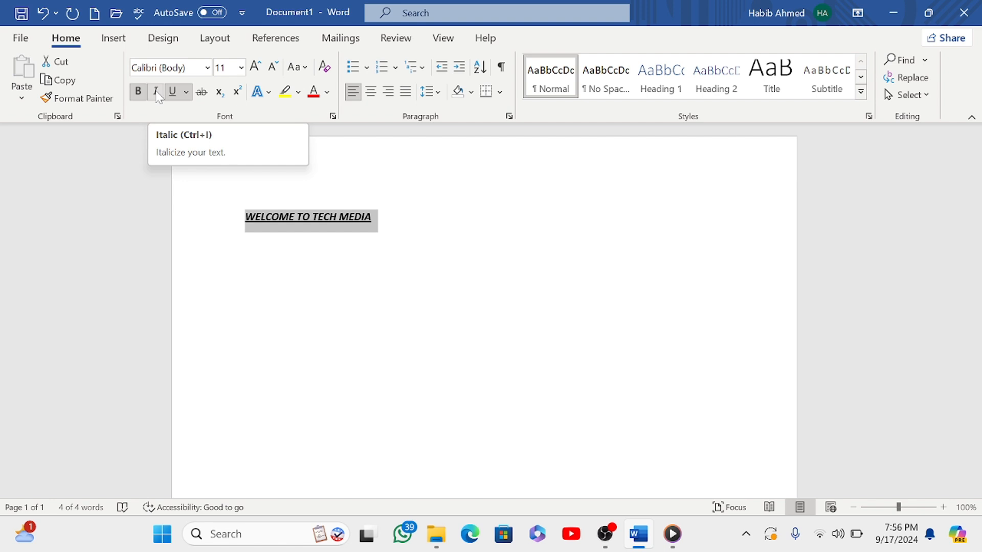
Step: Strike through the selected "WELCOME TO TECH MEDIA" line, and clear its bold, underline, italic and strikethrough formatting
left_click(203, 93)
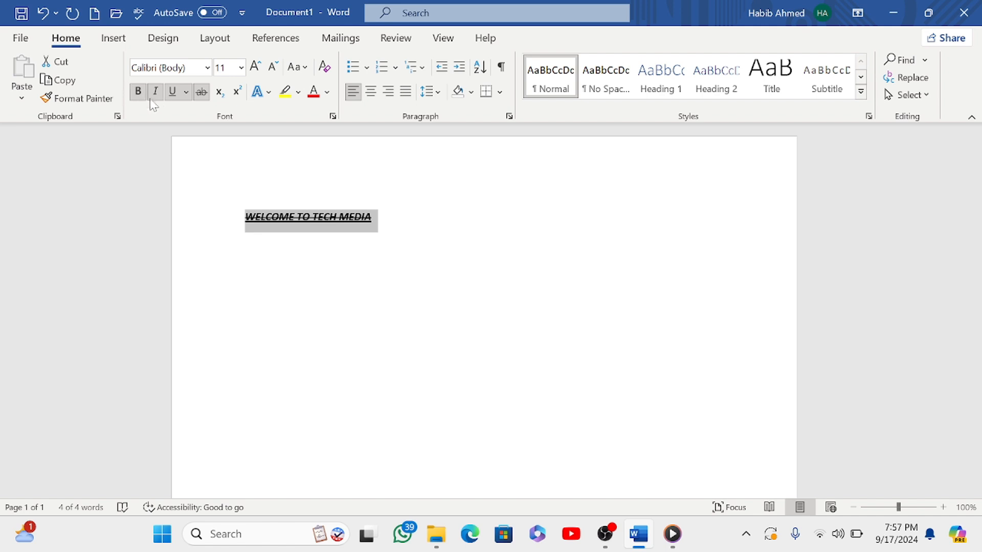
left_click(137, 91)
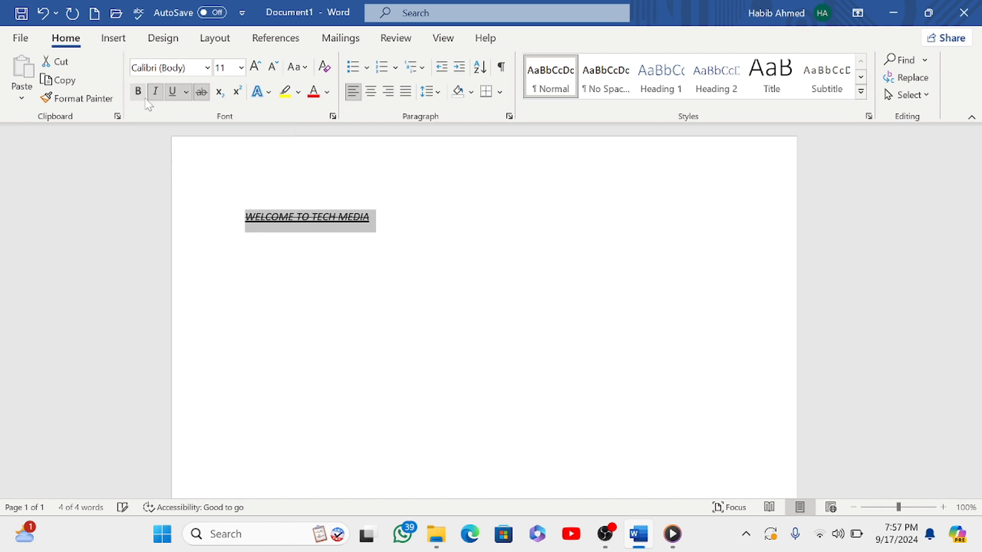
left_click(172, 91)
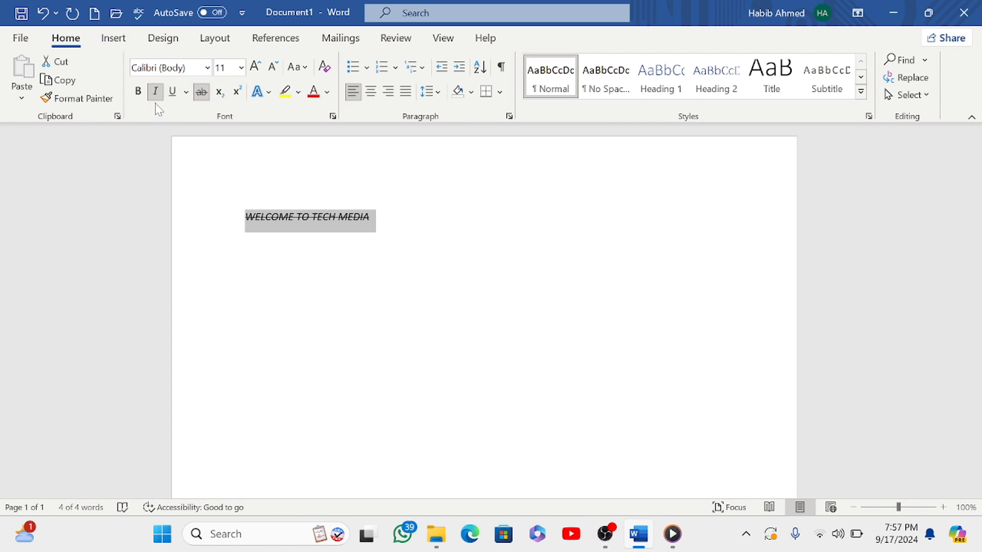
left_click(161, 97)
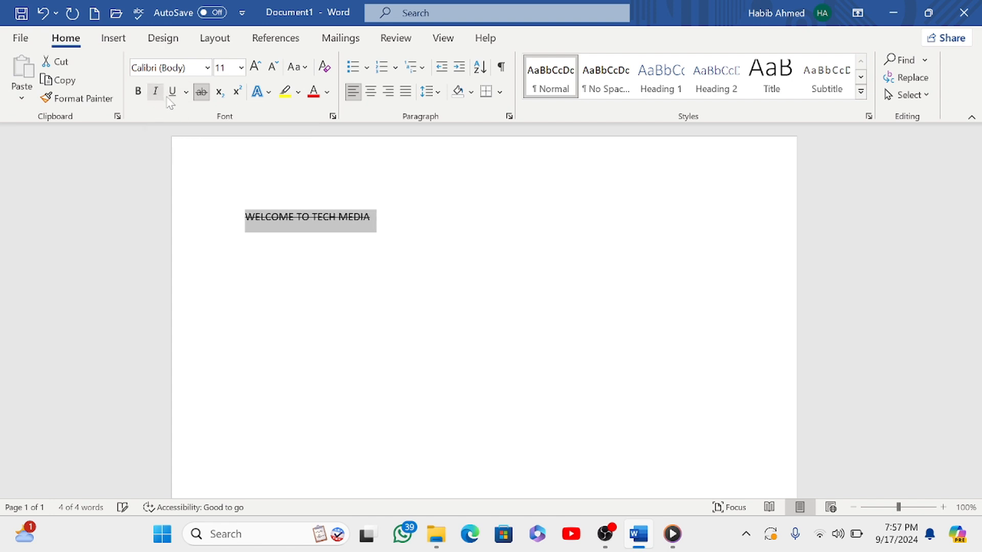
left_click(202, 93)
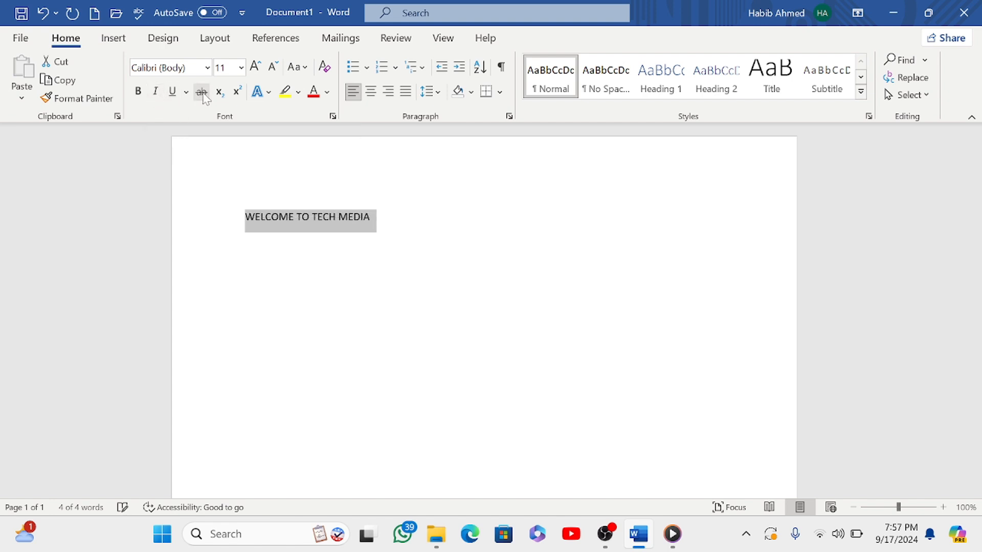
left_click(315, 284)
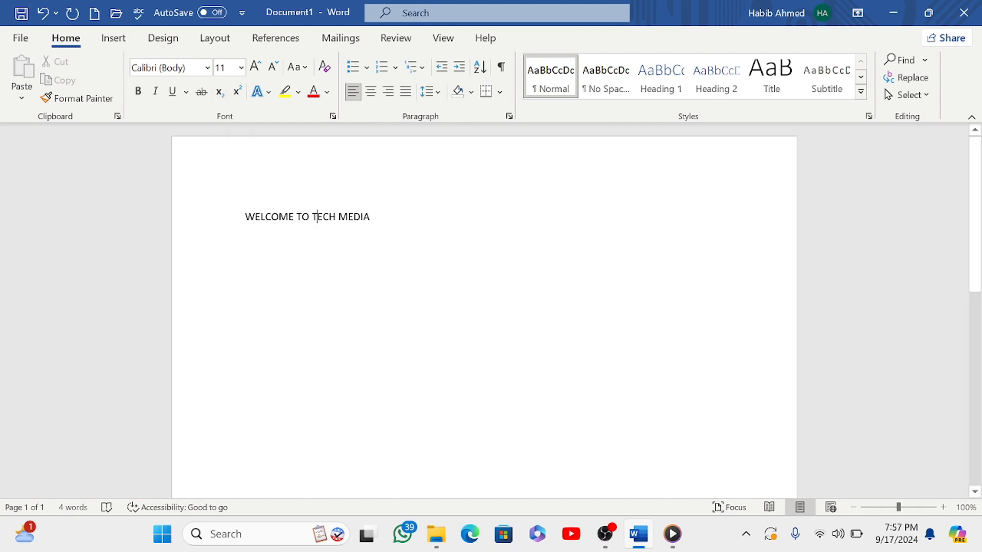
Step: Enter "H2O" a few lines below the "WELCOME TO TECH MEDIA" line and make its 2 a subscript
key("Return")
key("Return")
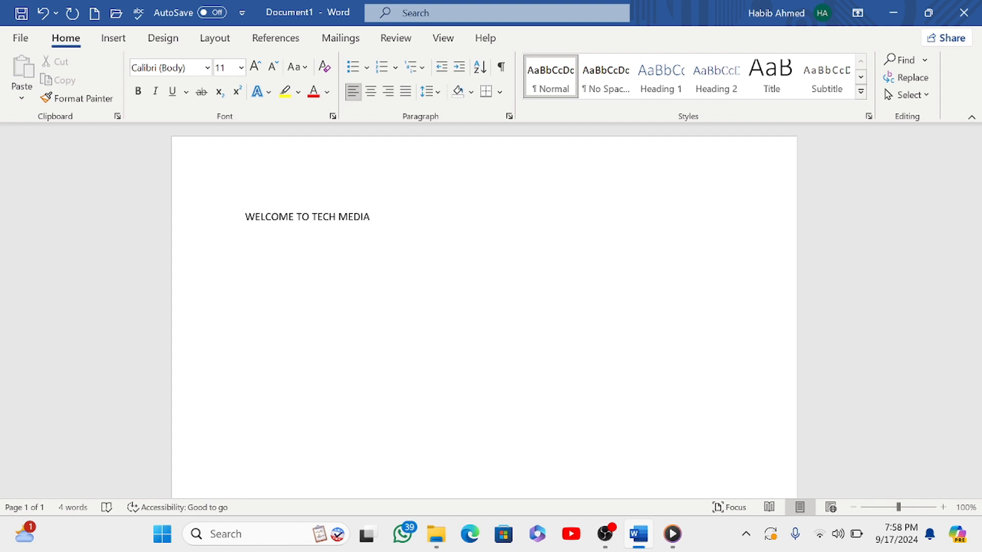
type("H2O")
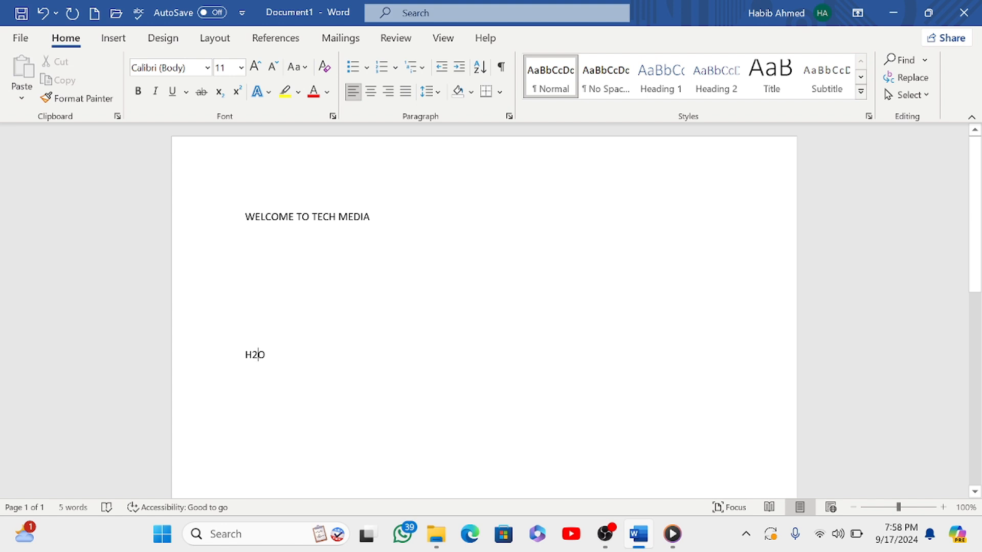
left_click_drag(259, 358, 252, 359)
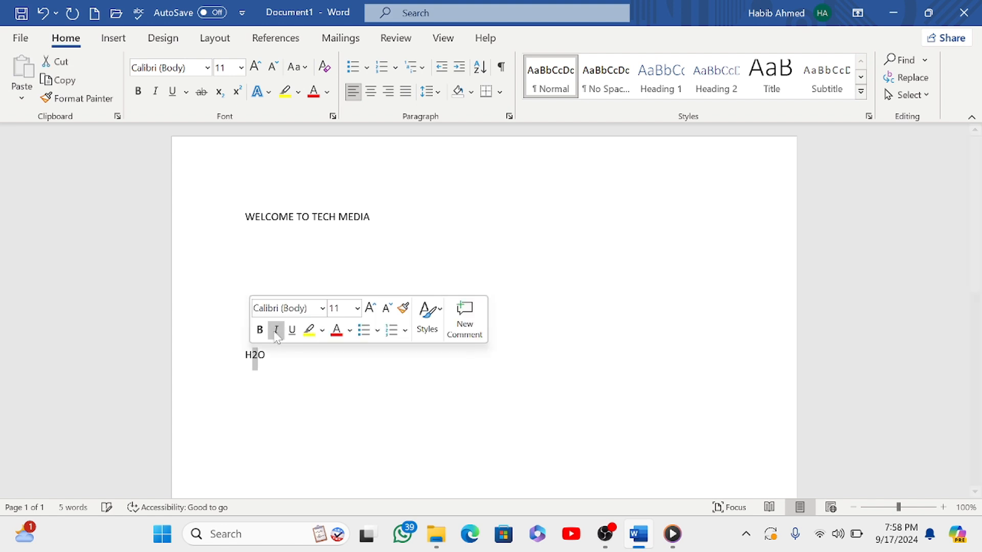
left_click(219, 92)
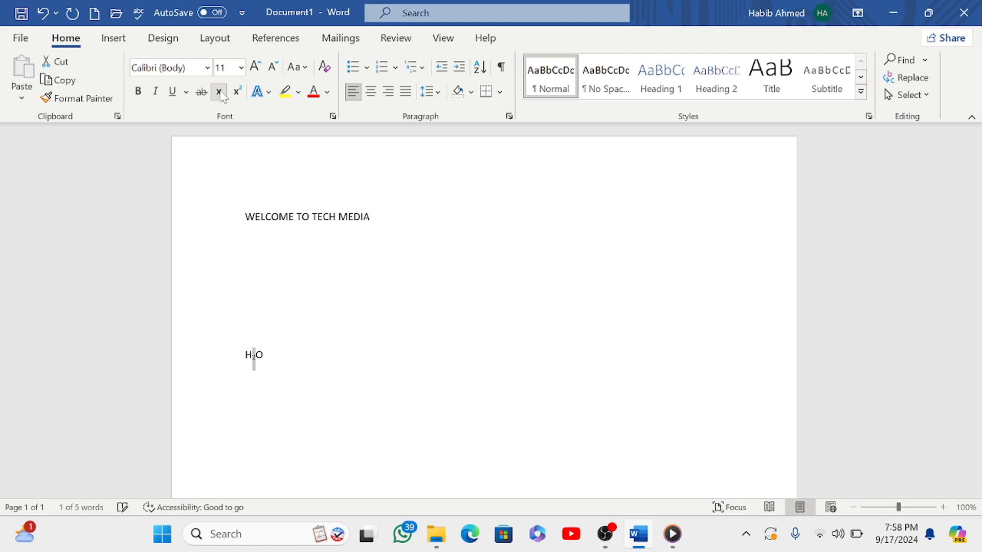
left_click(245, 309)
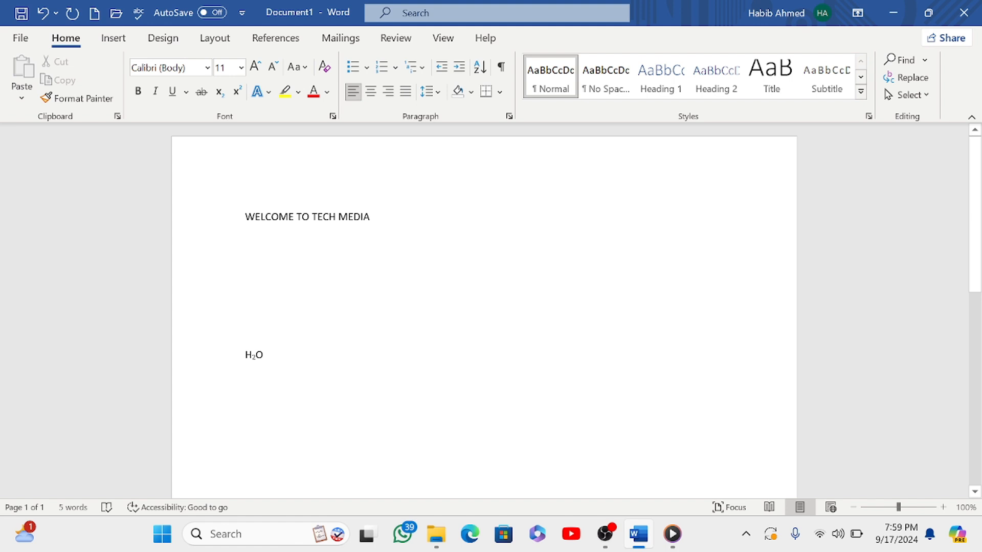
Step: Add "(WATER)" after the H₂O formula on the same line
left_click(289, 361)
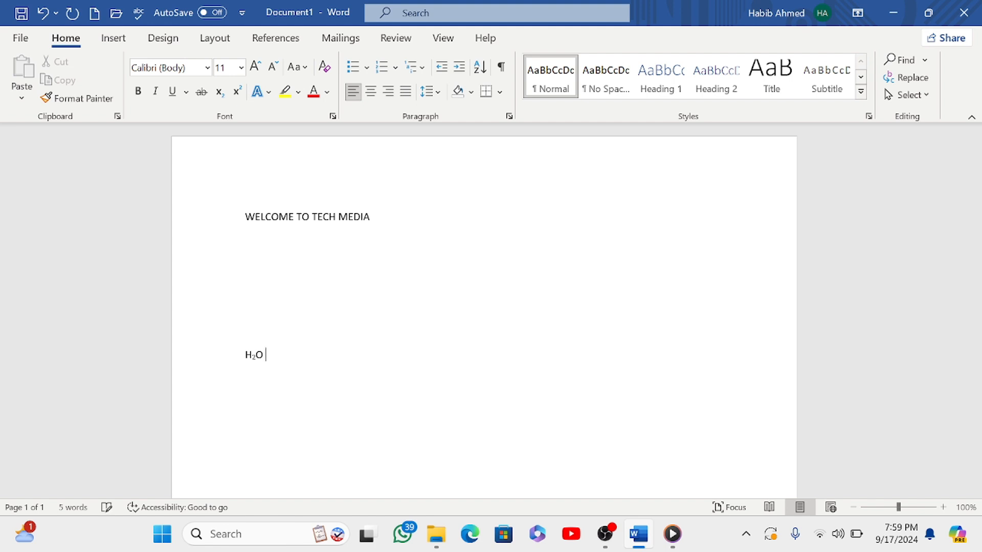
type("*")
key("BackSpace")
type("(")
type("WAT")
type("ER")
type(")")
Step: Enter "X2" below the H₂O (WATER) line and make its 2 a superscript
type("X2")
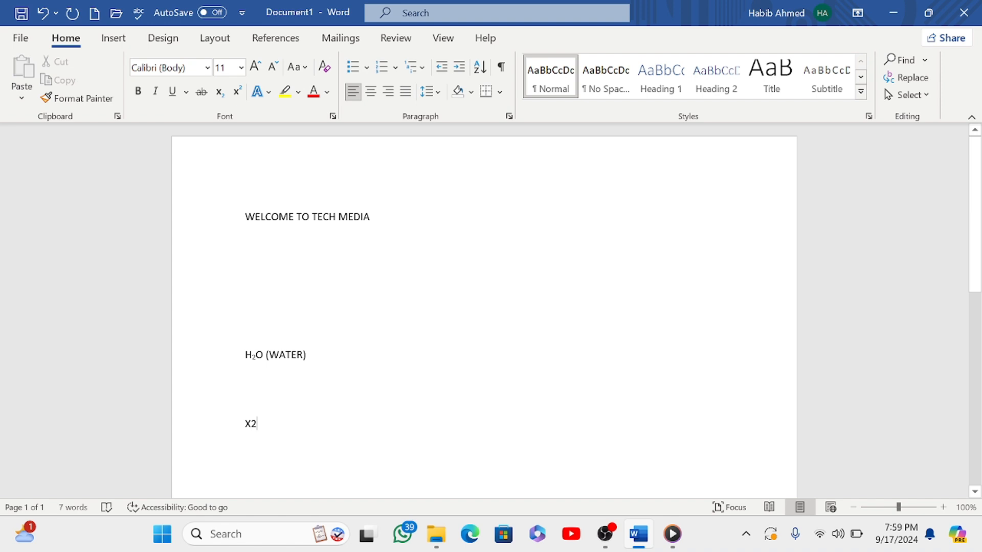
left_click_drag(257, 424, 251, 424)
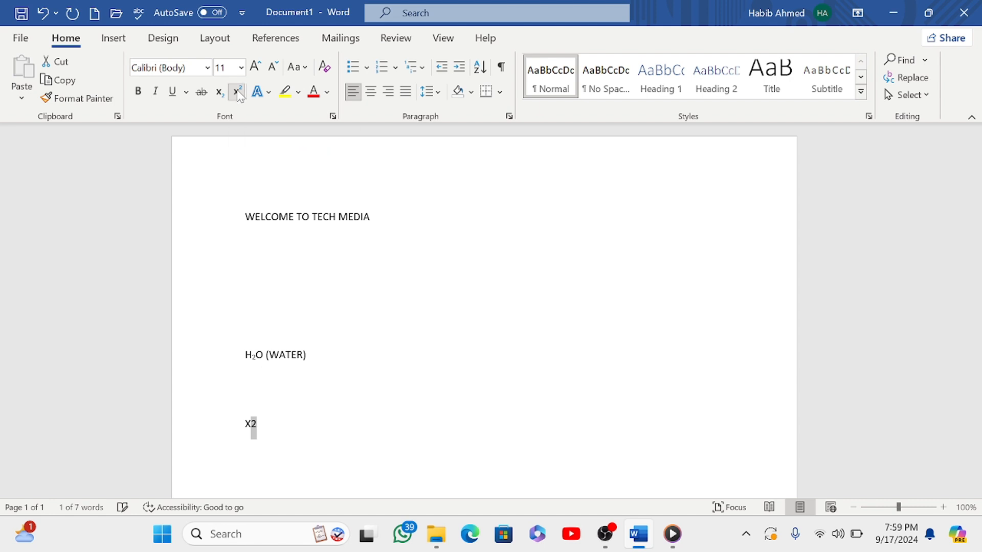
left_click(237, 92)
left_click(260, 426)
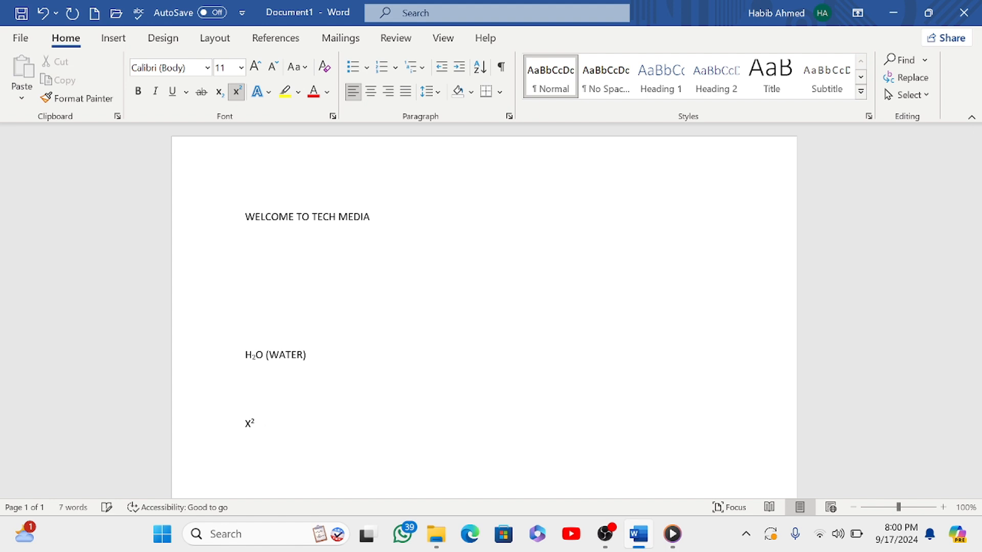
Step: Enter "22" in normal text after X² and make its second 2 a superscript
left_click(238, 92)
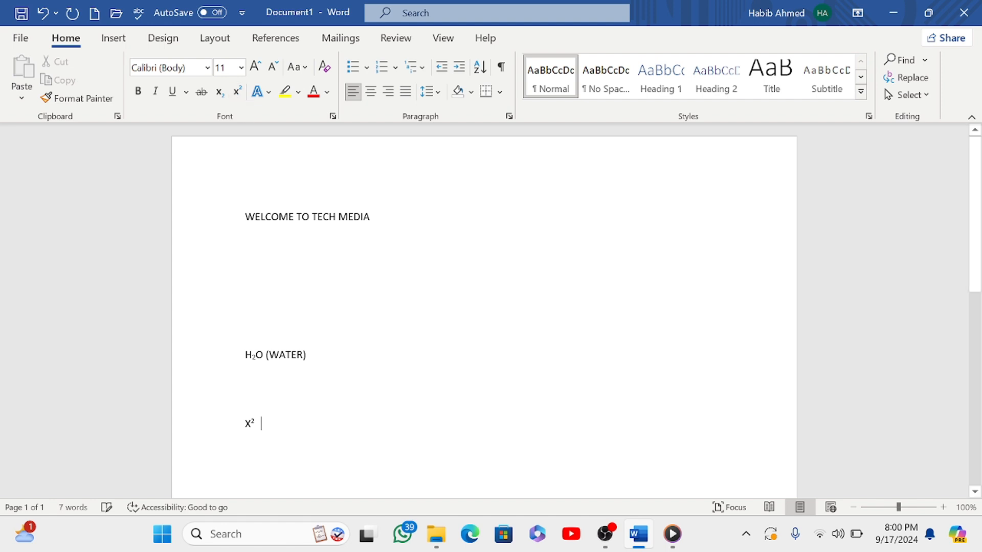
type("2")
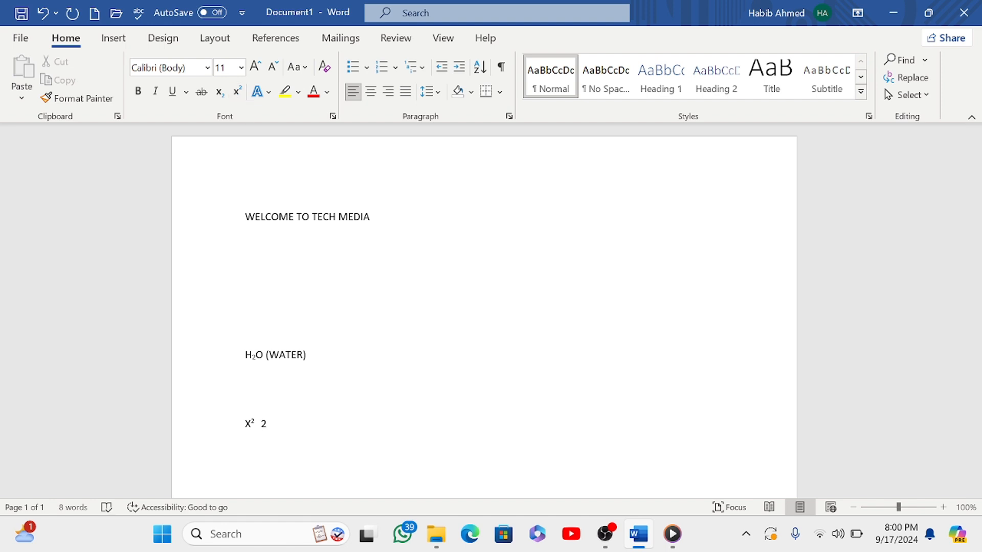
type("2")
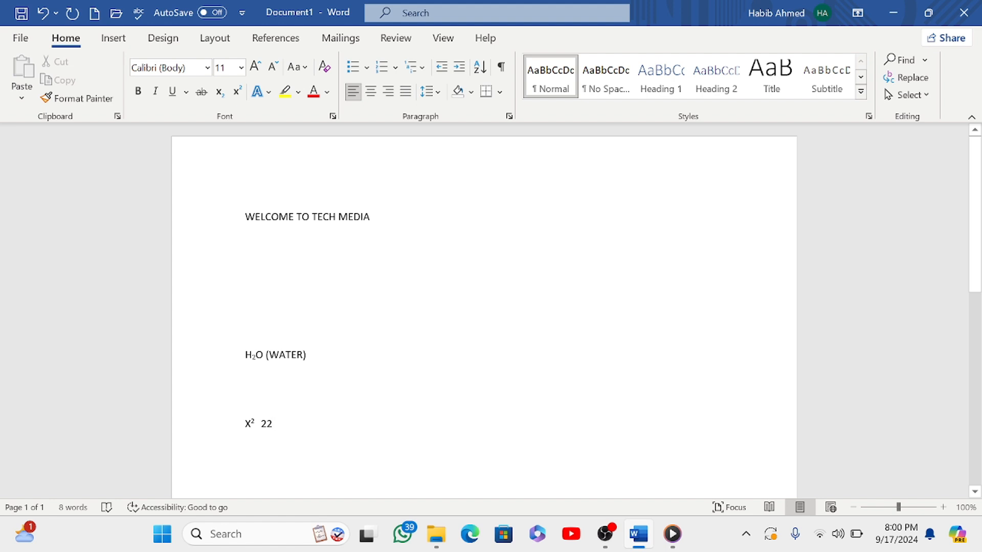
left_click_drag(273, 425, 266, 426)
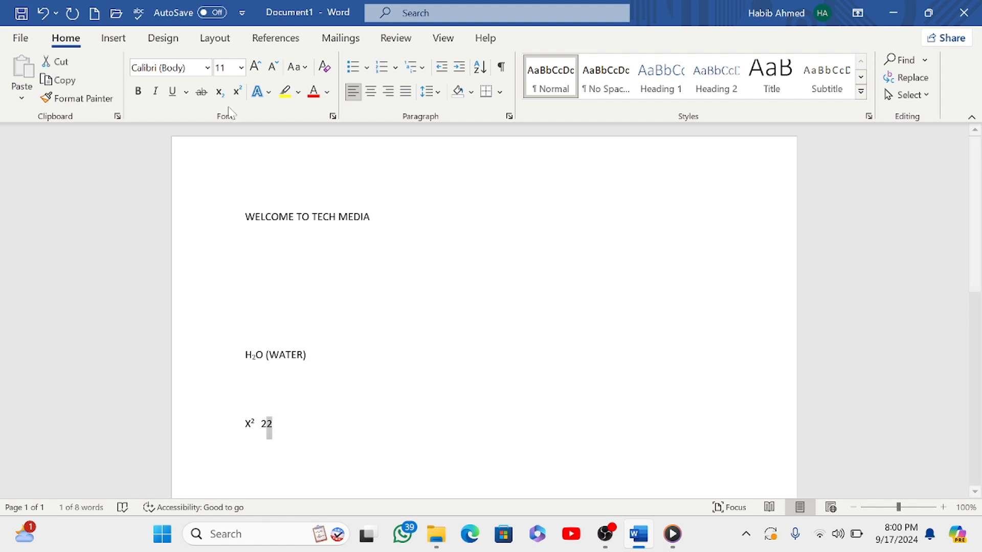
left_click(237, 93)
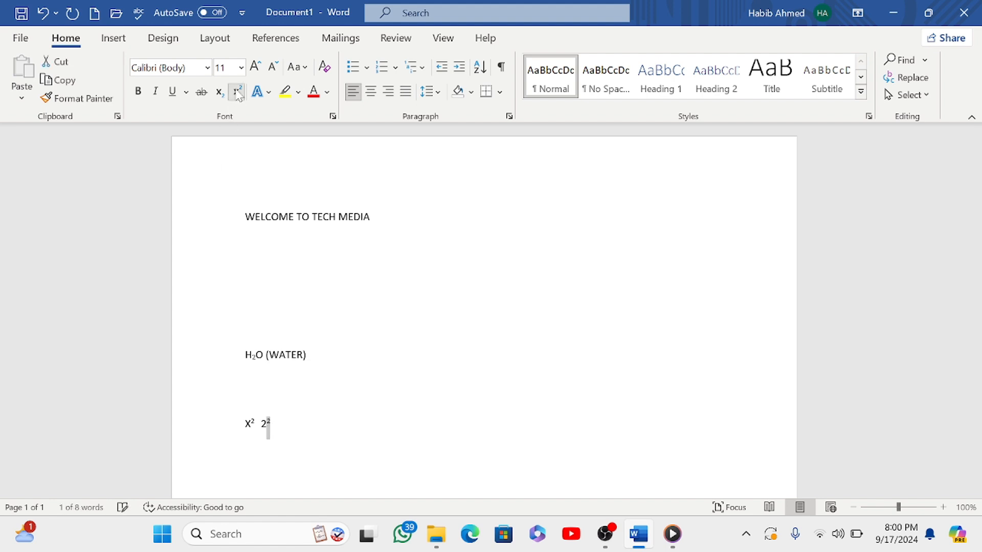
left_click(323, 424)
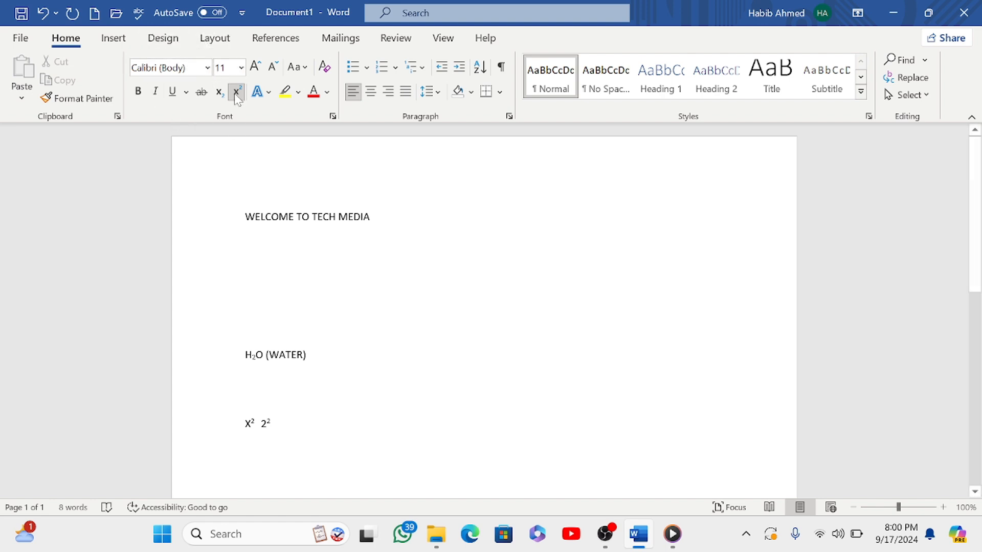
Step: Set the "WELCOME TO TECH MEDIA" line in Times New Roman, and change its font to Agency FB
left_click(208, 69)
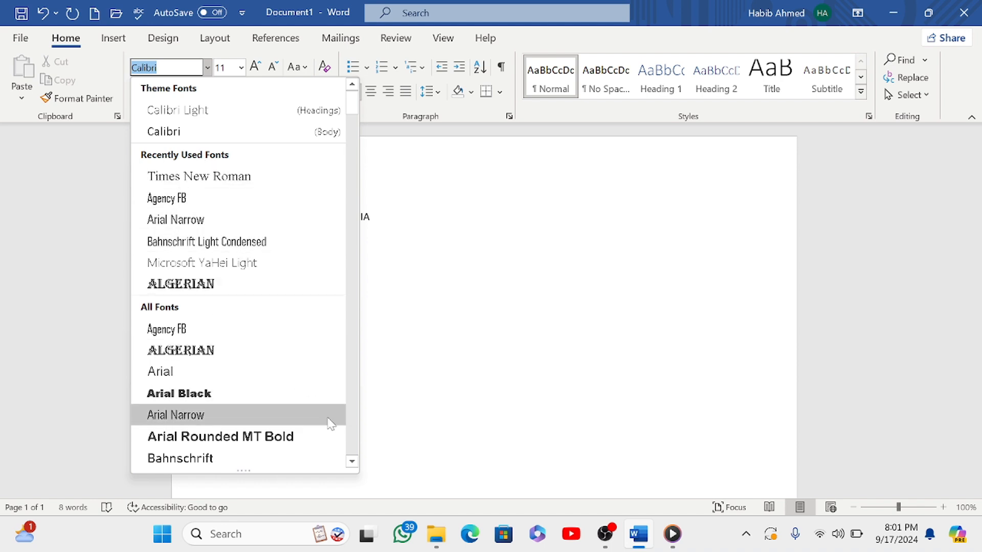
left_click(433, 367)
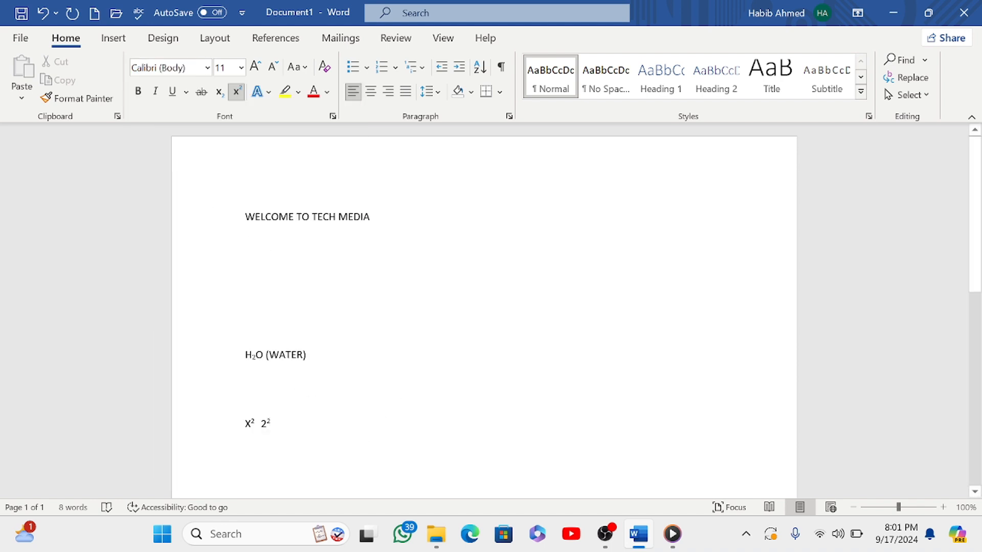
left_click(246, 217)
left_click_drag(246, 217, 352, 220)
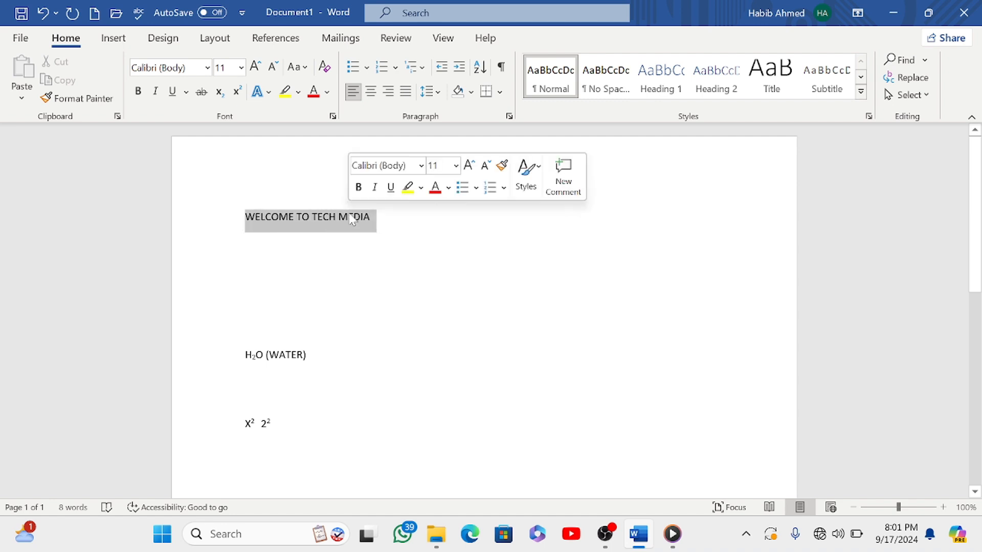
left_click(207, 67)
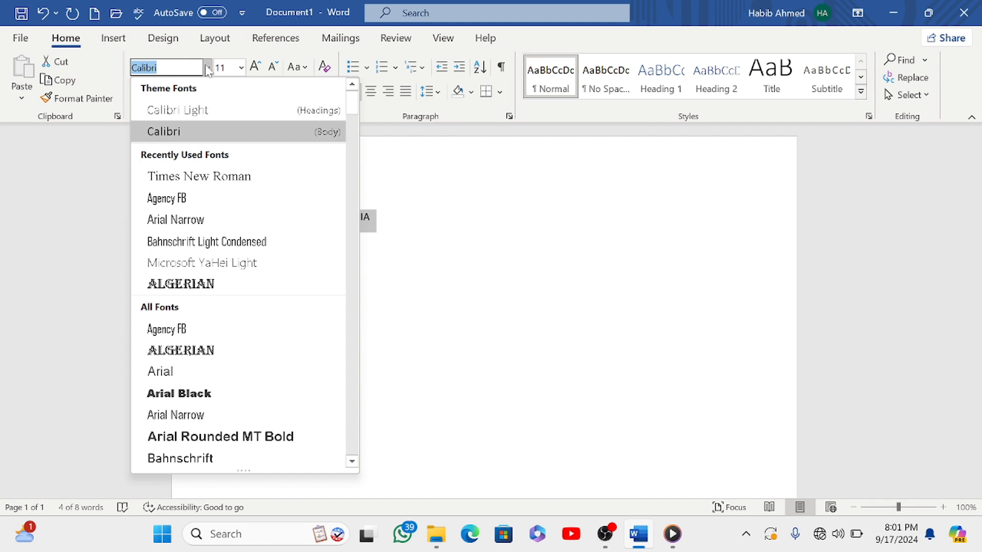
left_click(201, 179)
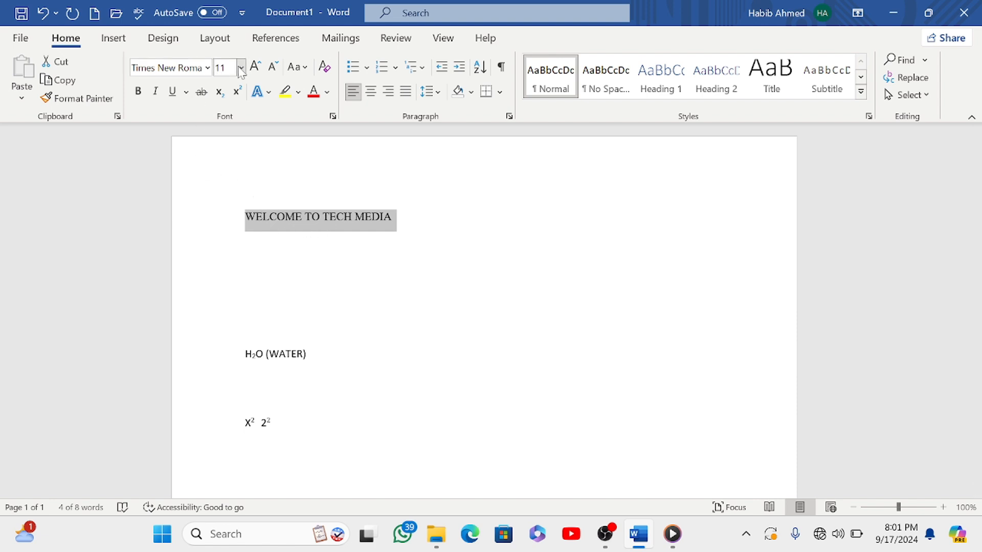
left_click(207, 69)
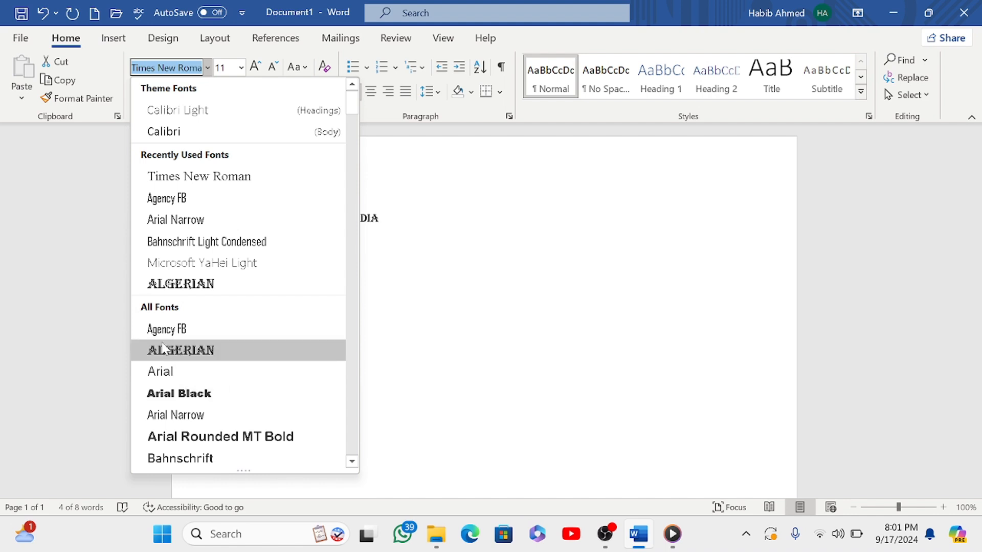
left_click(170, 330)
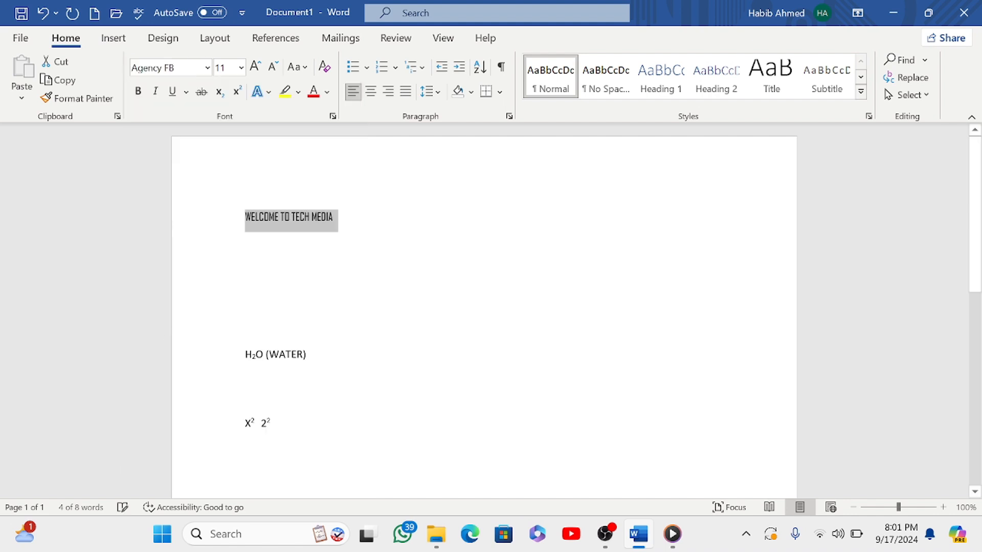
left_click(246, 263)
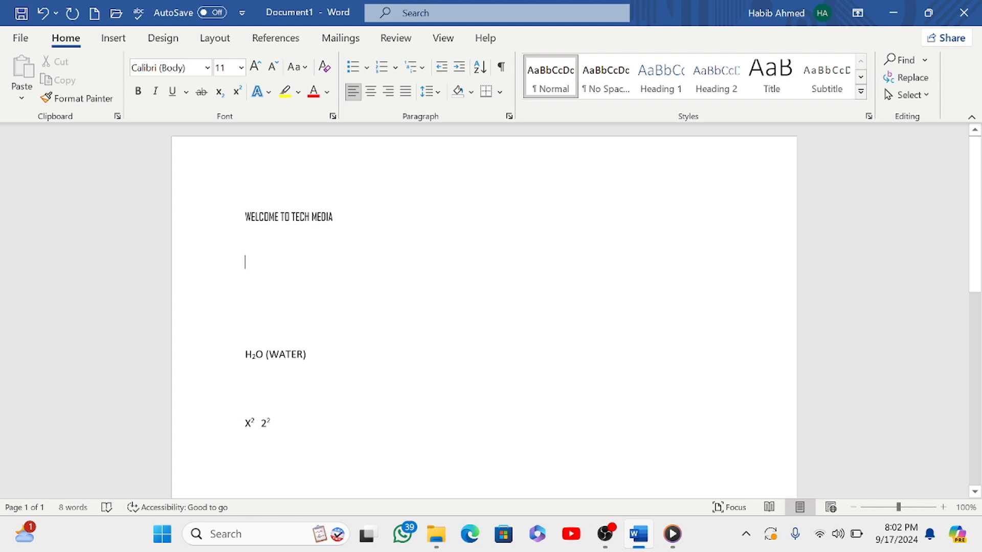
Step: Select the whole "WELCOME TO TECH MEDIA" line and set its font size to 48
left_click(246, 217)
left_click_drag(245, 217, 336, 220)
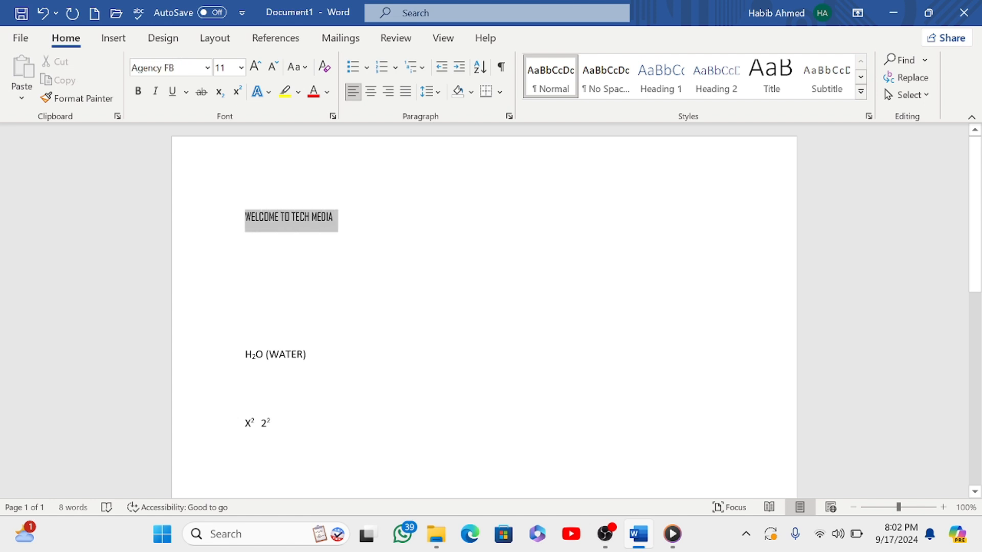
left_click(241, 68)
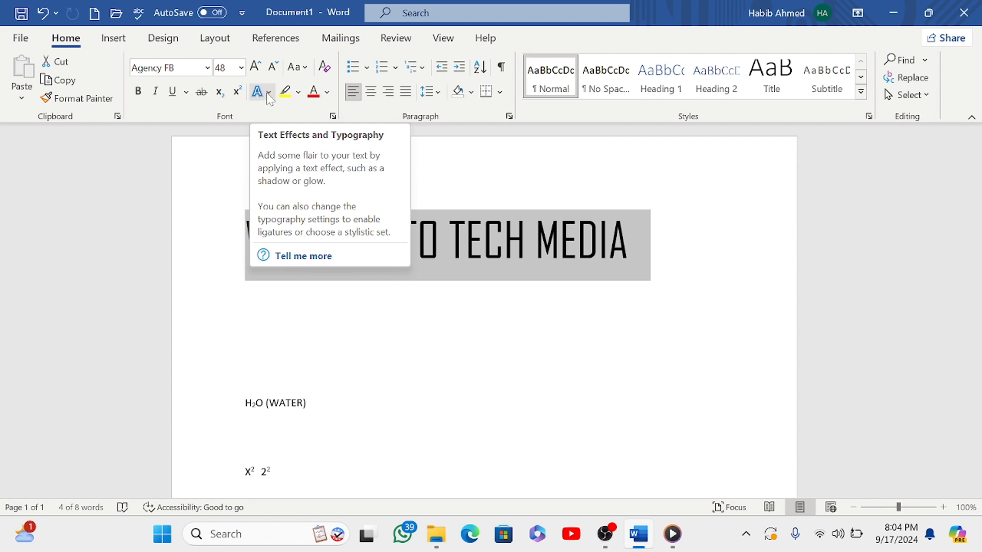
Step: Browse the text effects for the "WELCOME TO TECH MEDIA" line and apply the first reflection variation
left_click(268, 93)
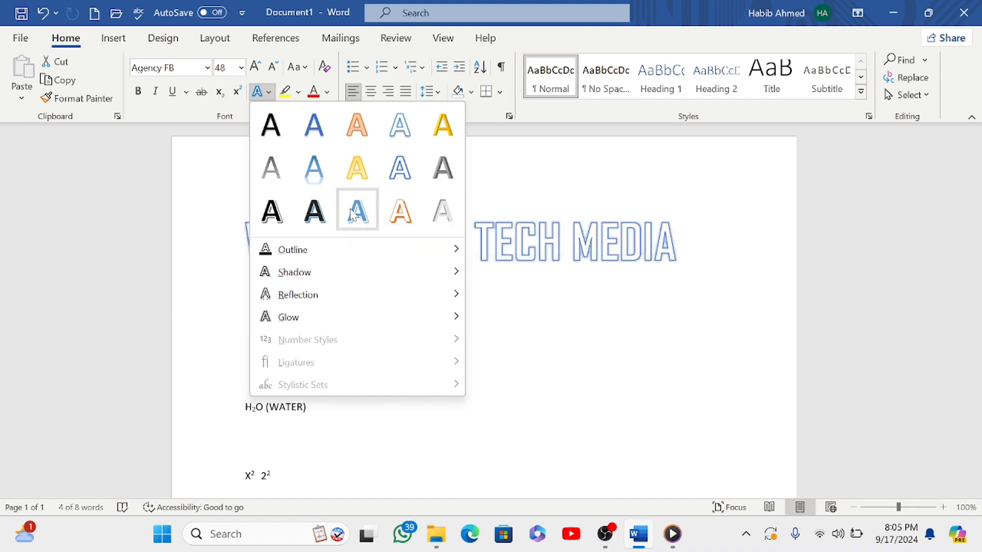
mouse_move(305, 251)
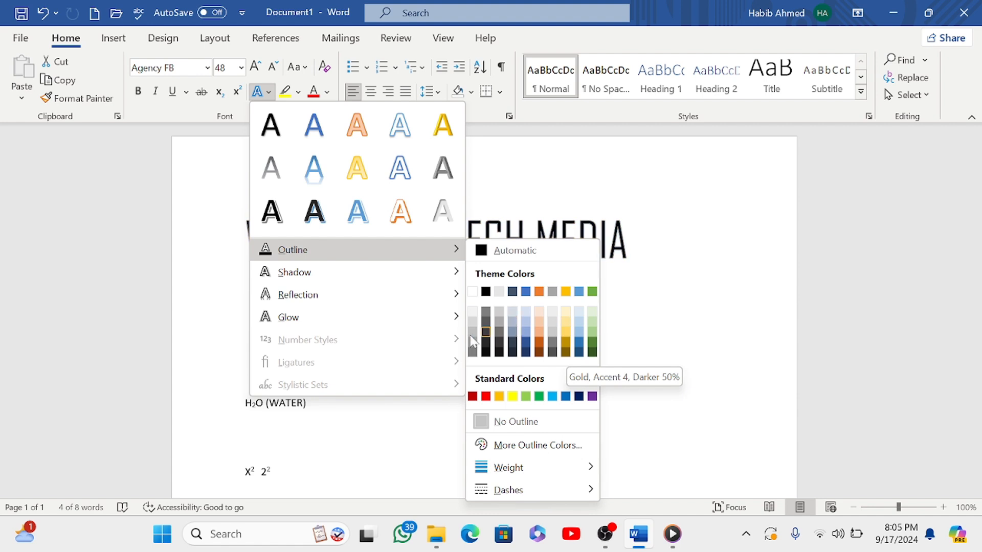
mouse_move(333, 274)
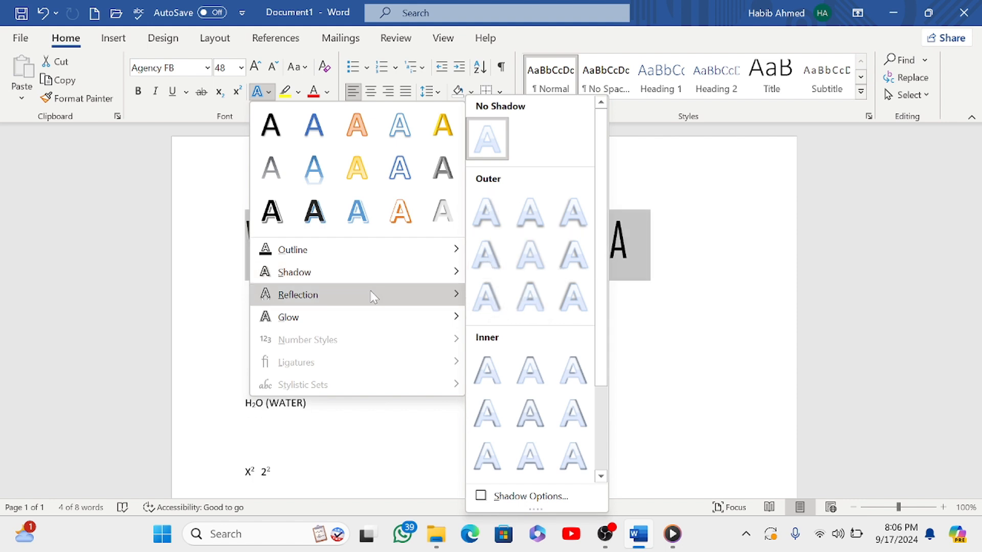
mouse_move(373, 295)
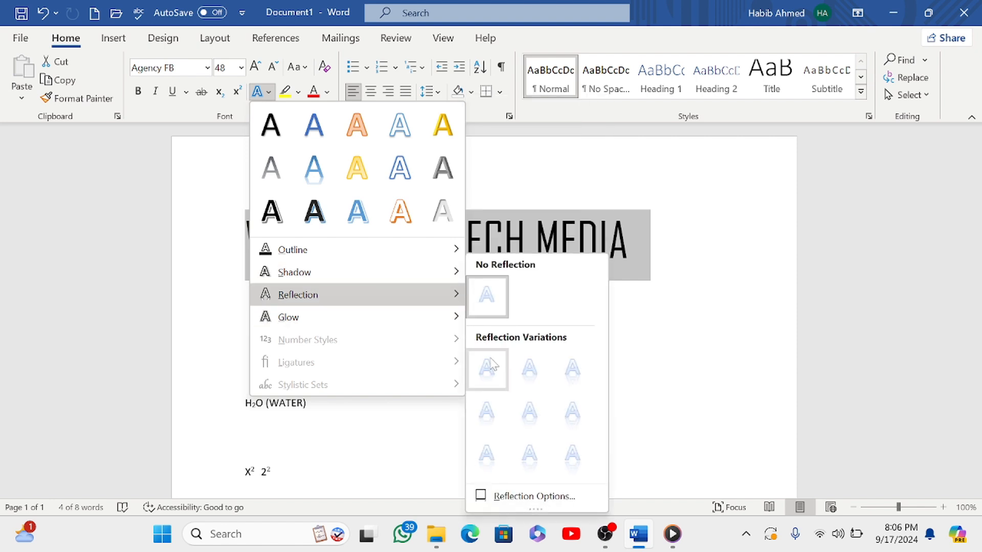
left_click(489, 374)
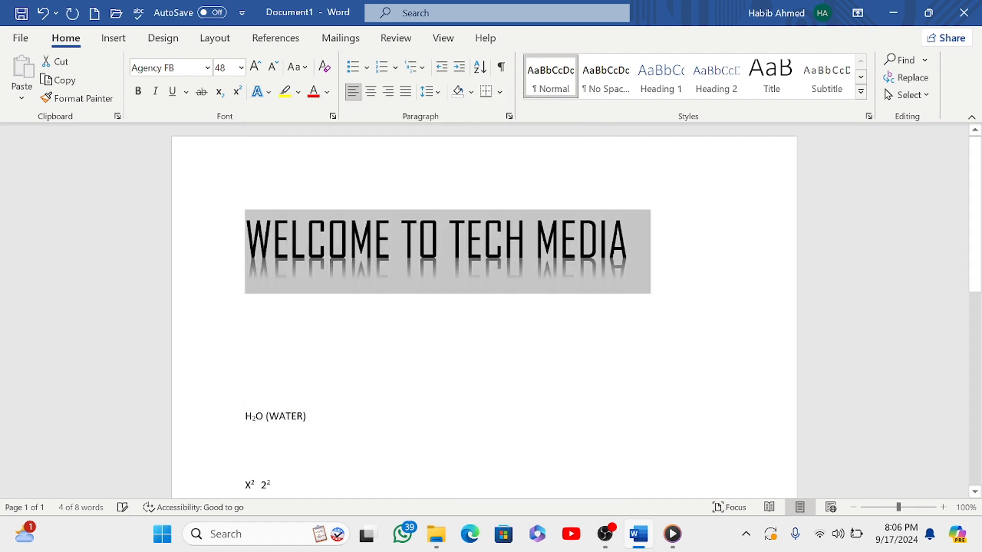
left_click(245, 324)
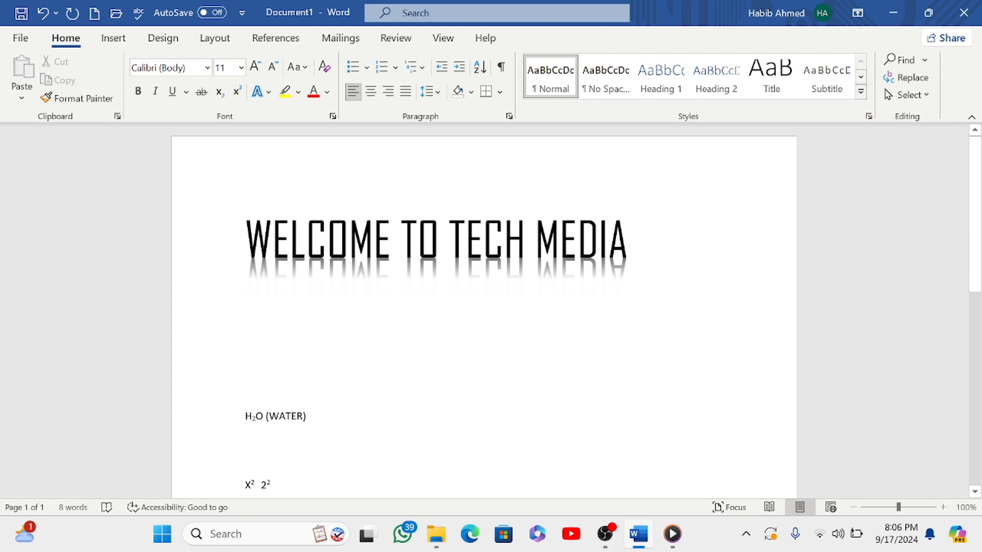
Step: Try to remove the reflection with the No Reflection text effect from the empty line below the heading
left_click(262, 92)
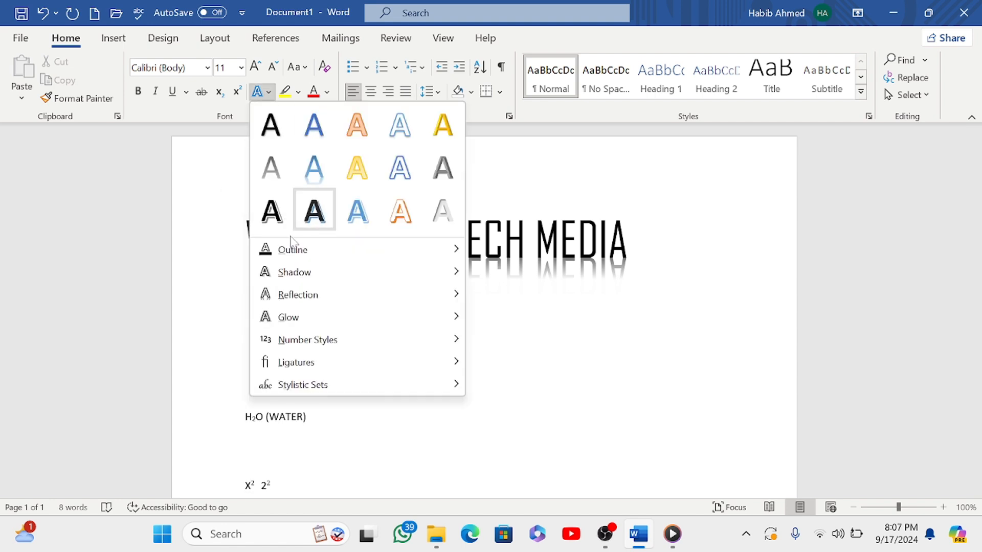
mouse_move(312, 338)
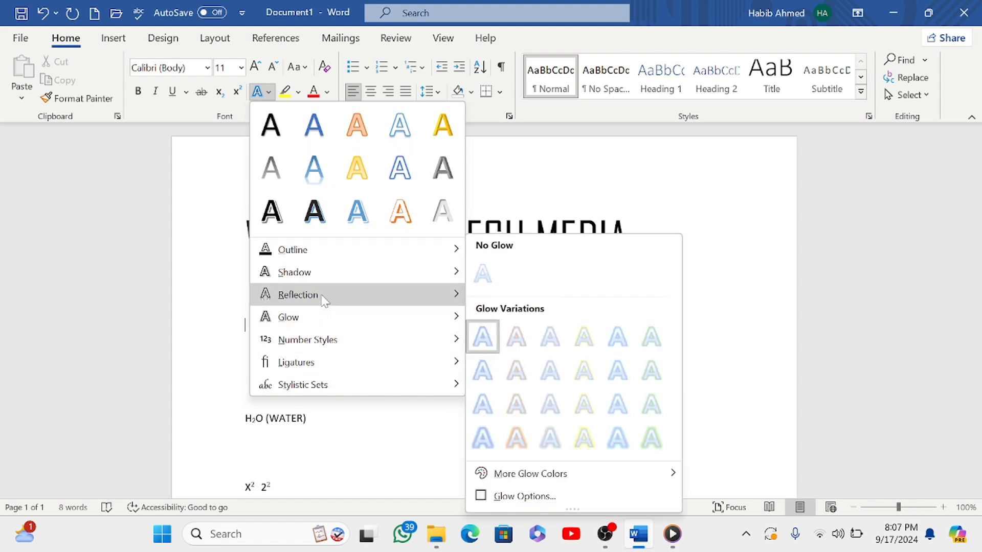
mouse_move(326, 300)
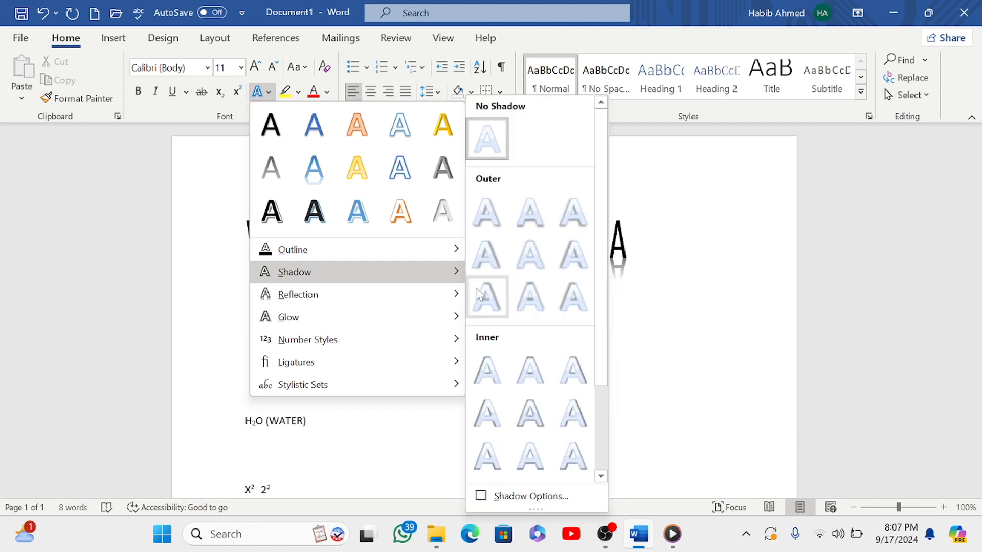
mouse_move(401, 317)
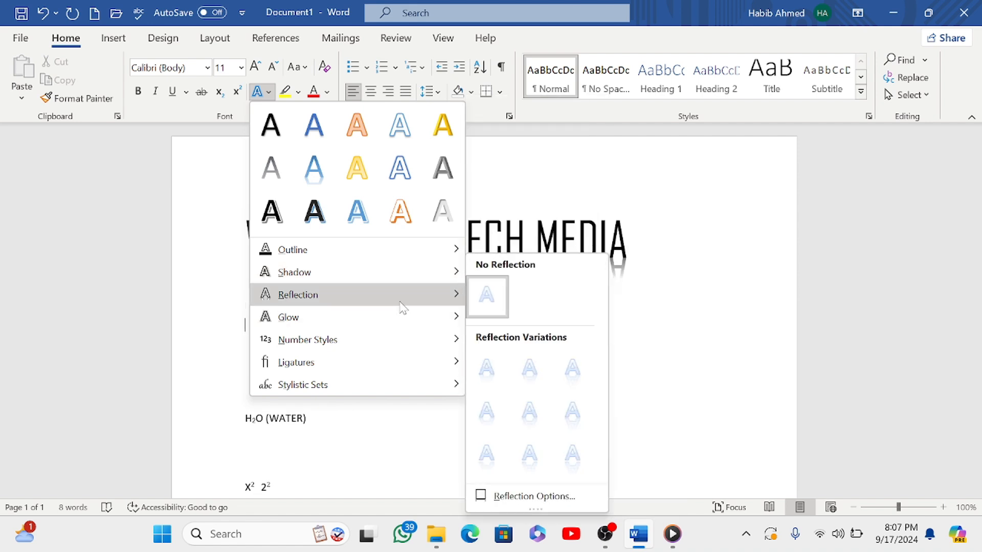
left_click(486, 298)
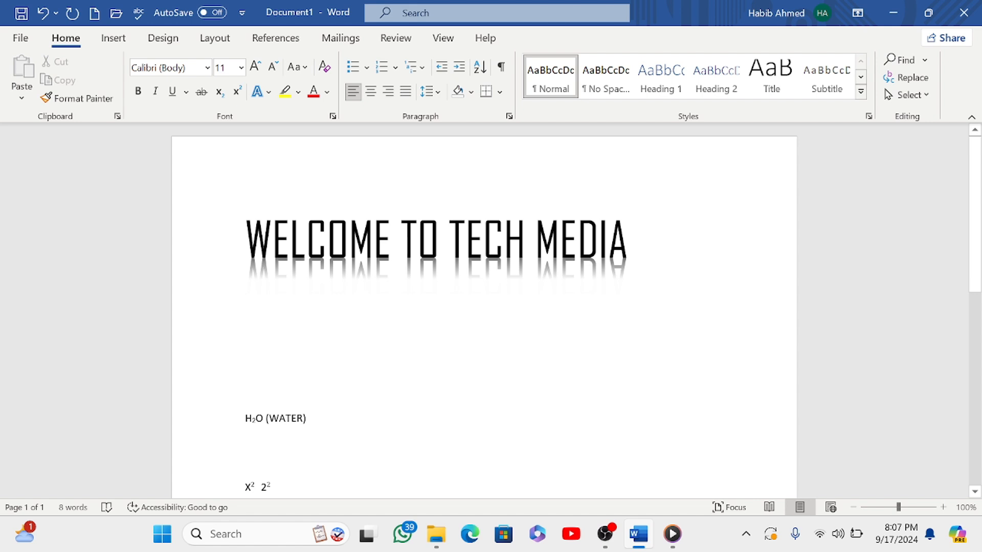
Step: Select the whole "WELCOME TO TECH MEDIA" line and set its text effect to No Reflection
key("Up")
key("ctrl+shift+Right")
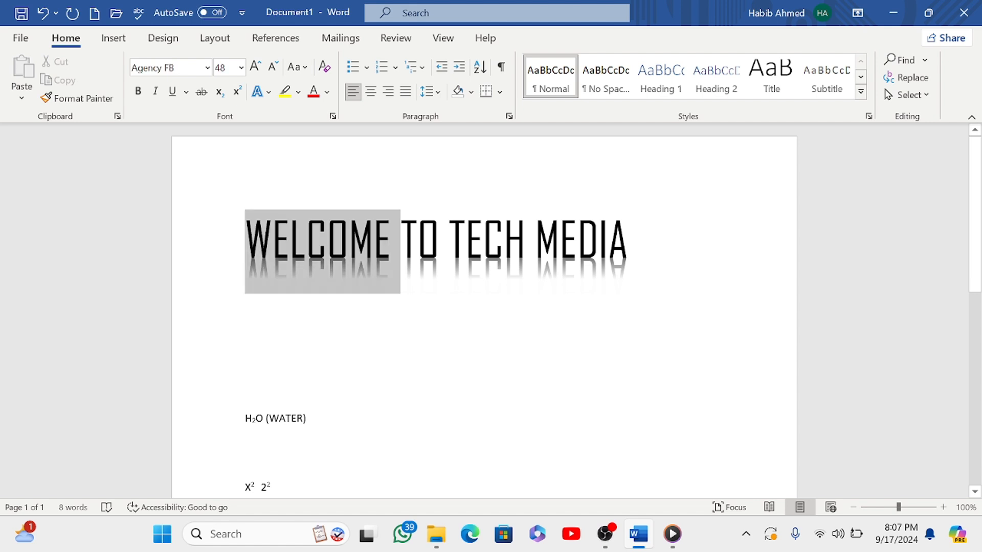
key("ctrl+shift+Right")
key("ctrl+shift+Right")
key("ctrl+shift+Right")
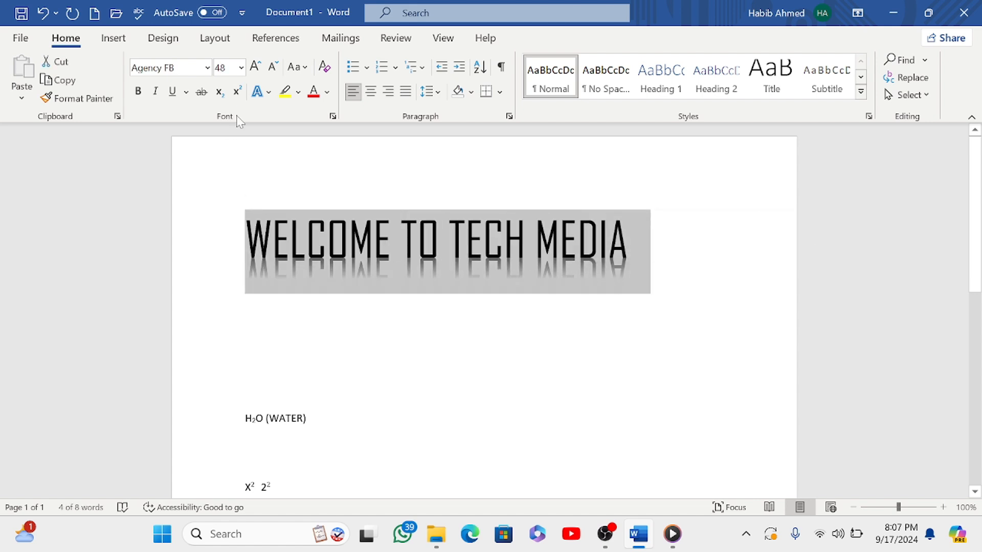
left_click(268, 93)
mouse_move(292, 304)
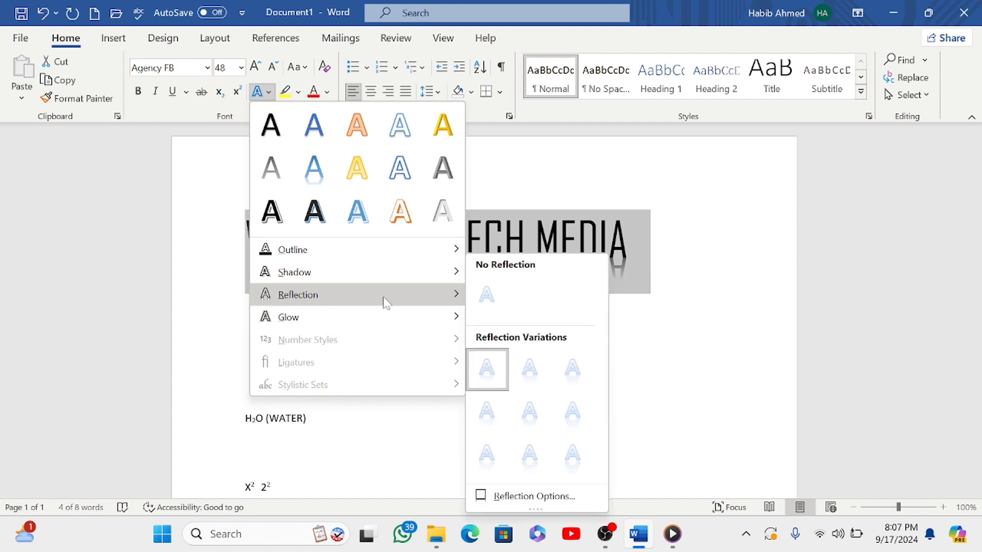
left_click(485, 295)
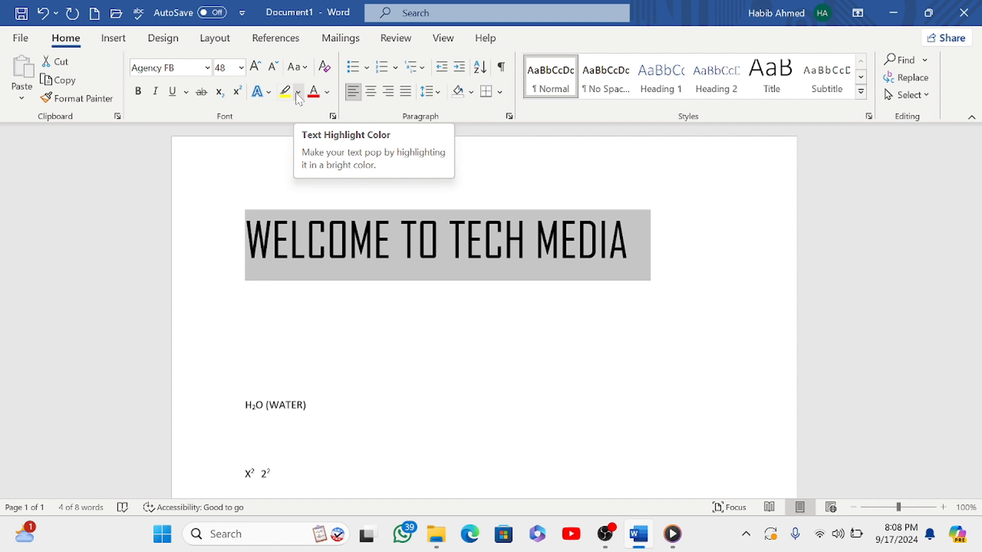
Step: Highlight the "WELCOME TO TECH MEDIA" line in yellow
left_click(298, 94)
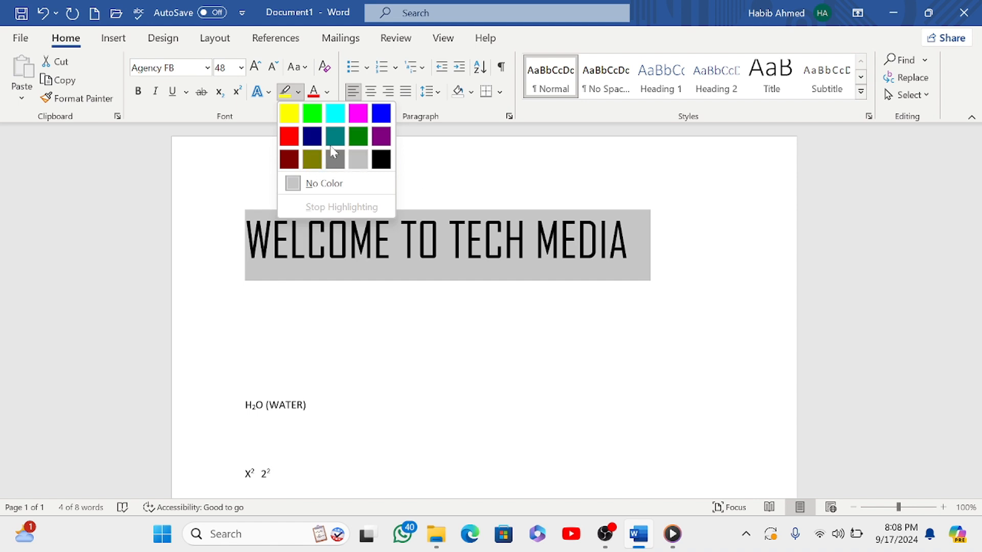
left_click(288, 114)
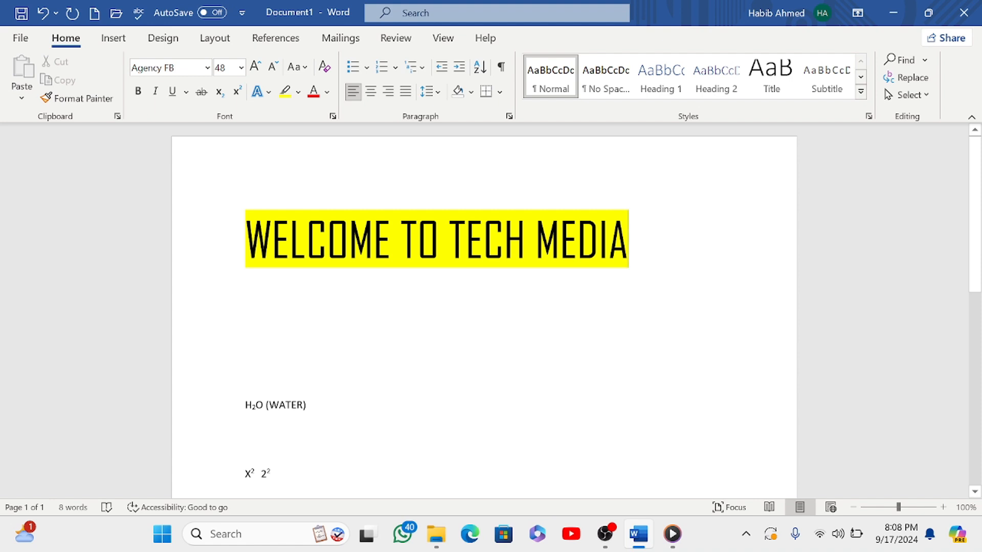
left_click_drag(245, 238, 556, 248)
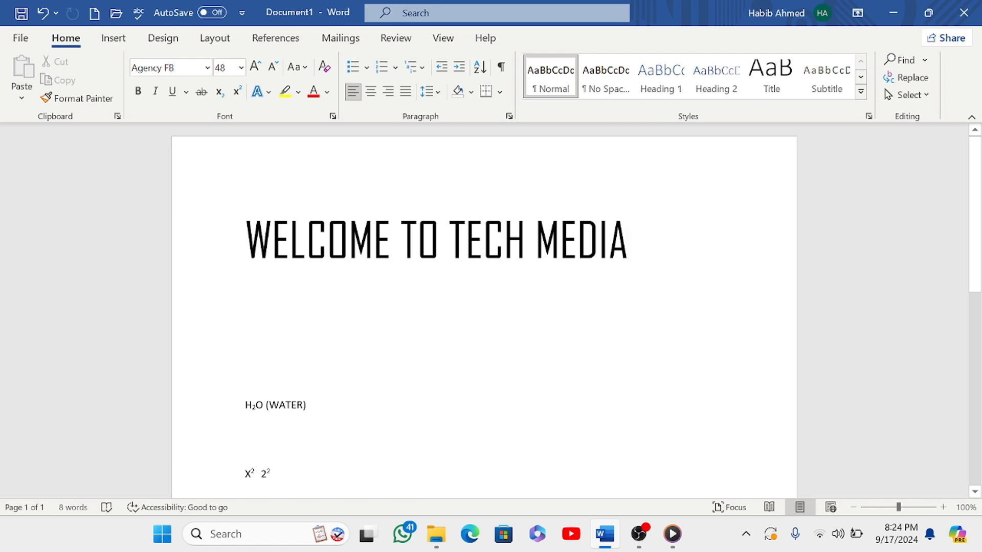
Step: Select the whole "WELCOME TO TECH MEDIA" line and set its font colour to dark blue
left_click(328, 95)
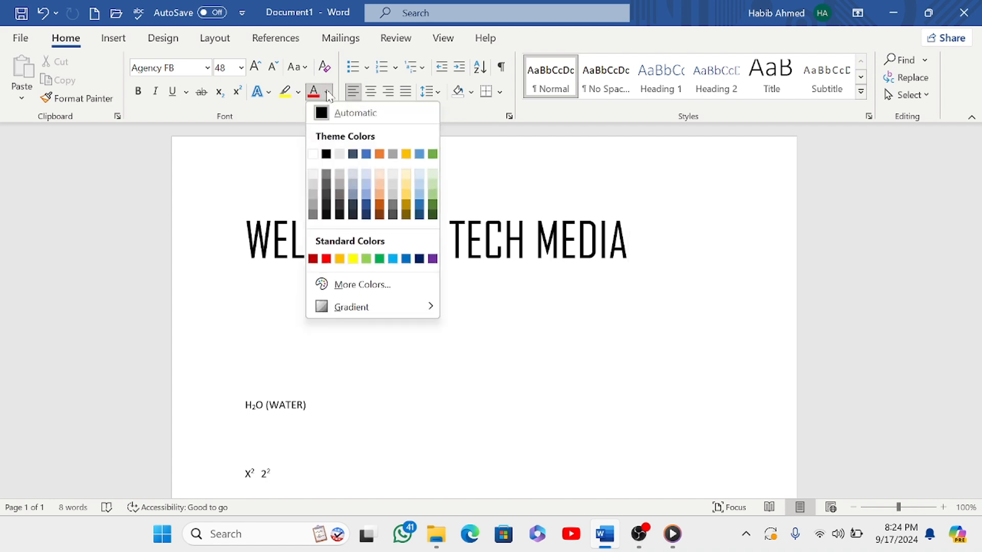
left_click(274, 164)
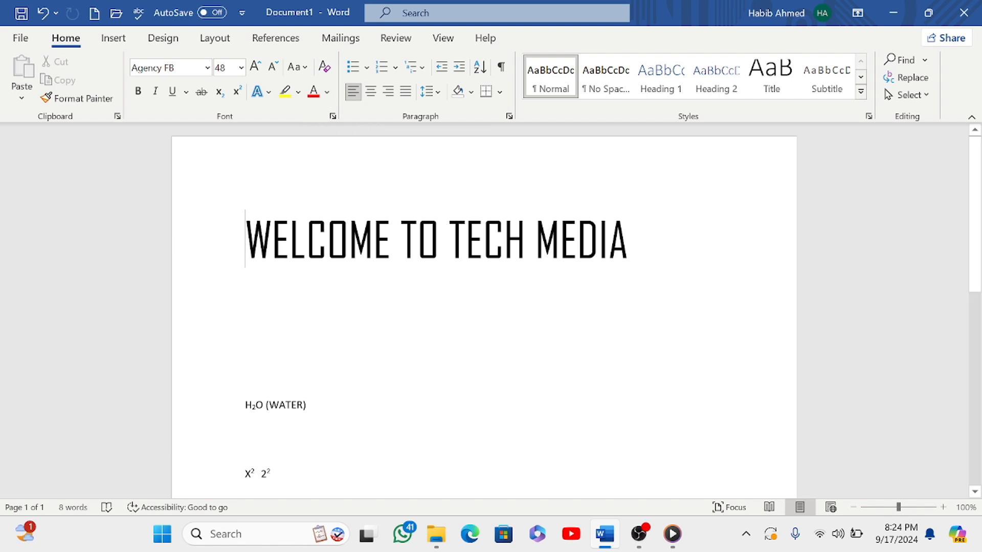
key("shift+Right")
key("shift+Right")
key("shift+Right")
key("shift+Right")
key("shift+Right")
key("shift+Right")
key("shift+Right")
key("shift+Right")
key("shift+Right")
key("shift+Right")
key("shift+Right")
key("shift+Right")
key("shift+Right")
key("shift+Right")
key("shift+Right")
key("shift+Right")
key("shift+Right")
key("shift+Right")
key("shift+Right")
key("shift+Right")
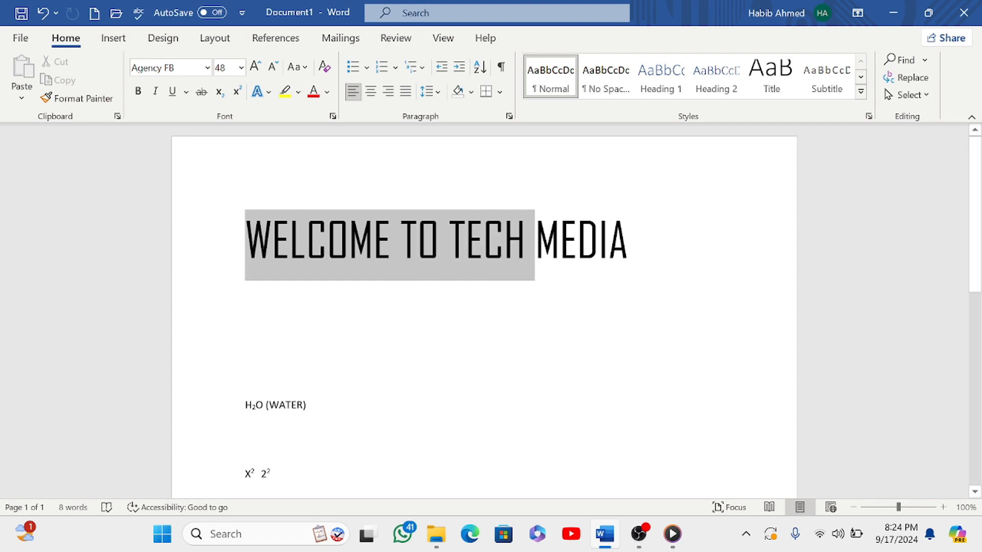
left_click(327, 93)
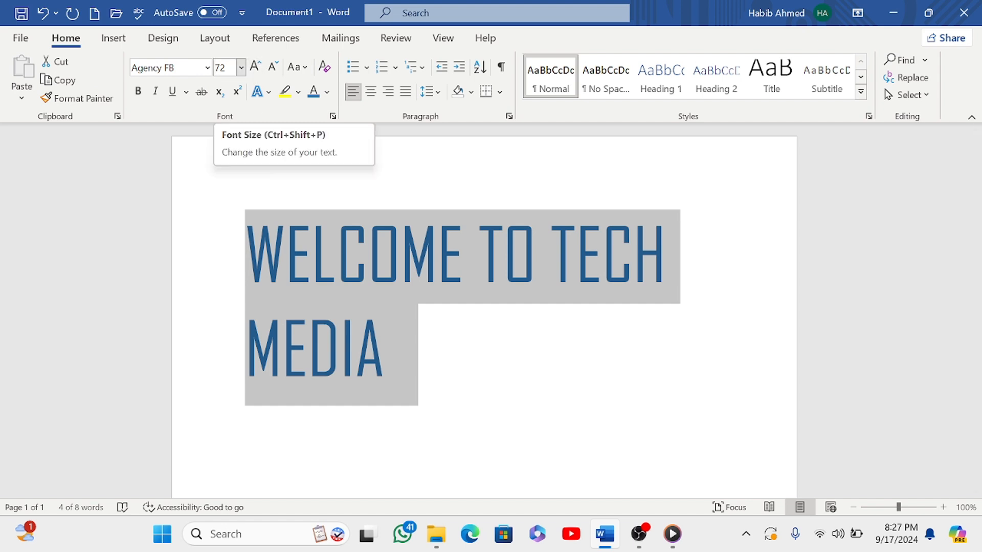
Step: Shrink the heading's font one preset size at a time down to 28
left_click(275, 68)
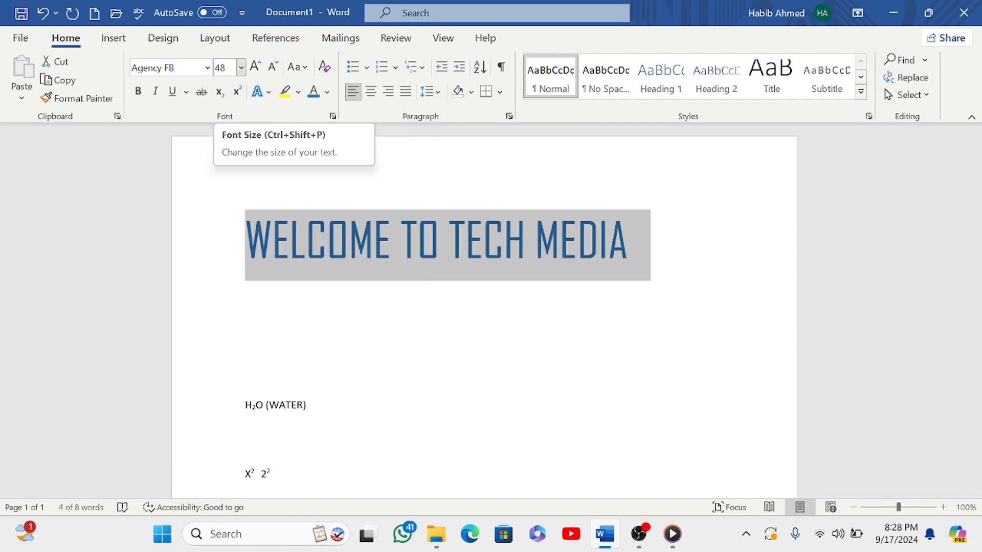
left_click(275, 67)
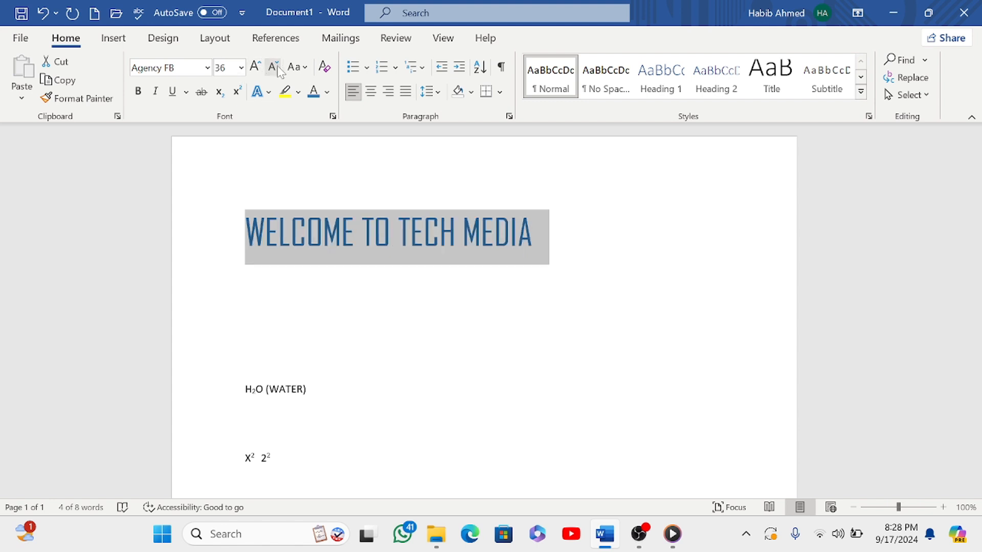
left_click(275, 67)
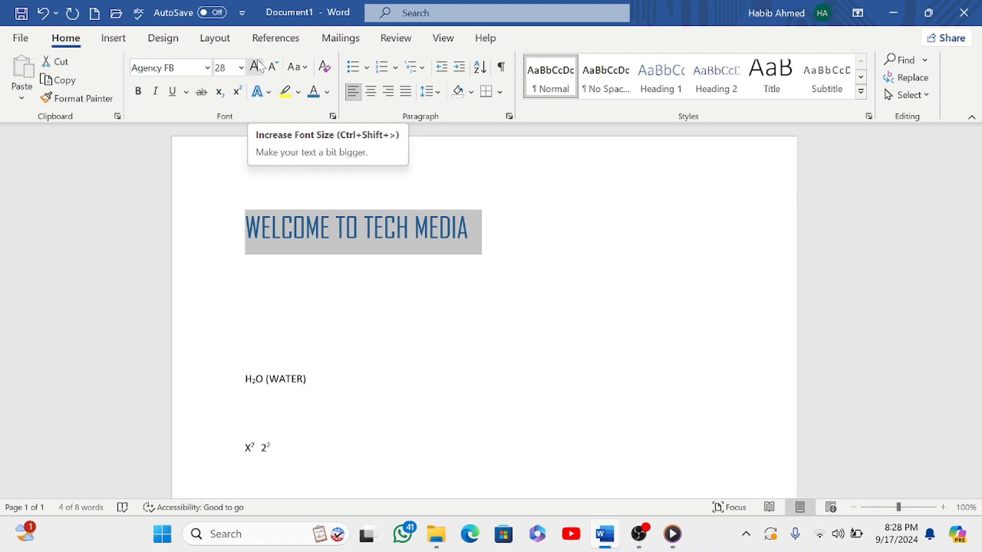
Step: Enlarge the heading's font one preset size at a time up to 72, and reduce it to 48
left_click(256, 67)
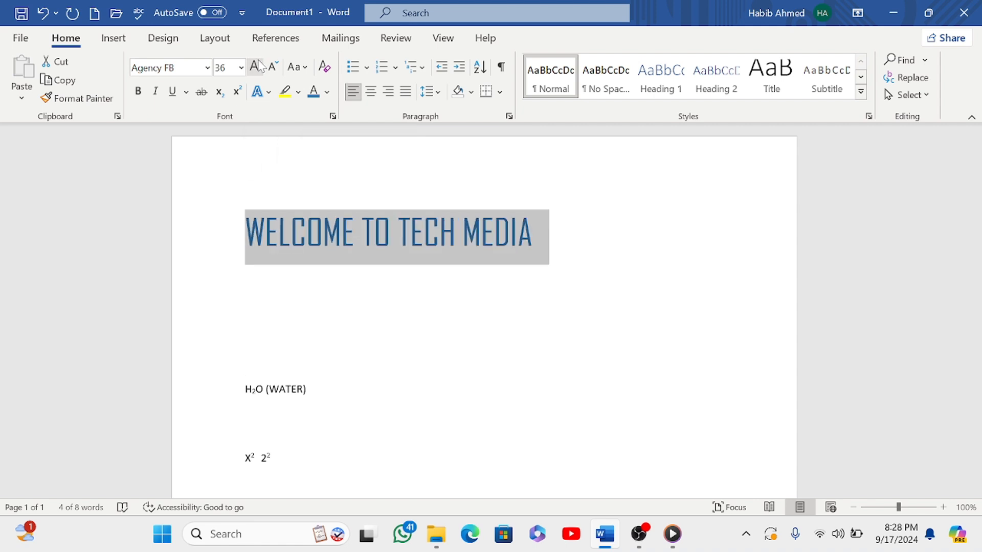
left_click(256, 66)
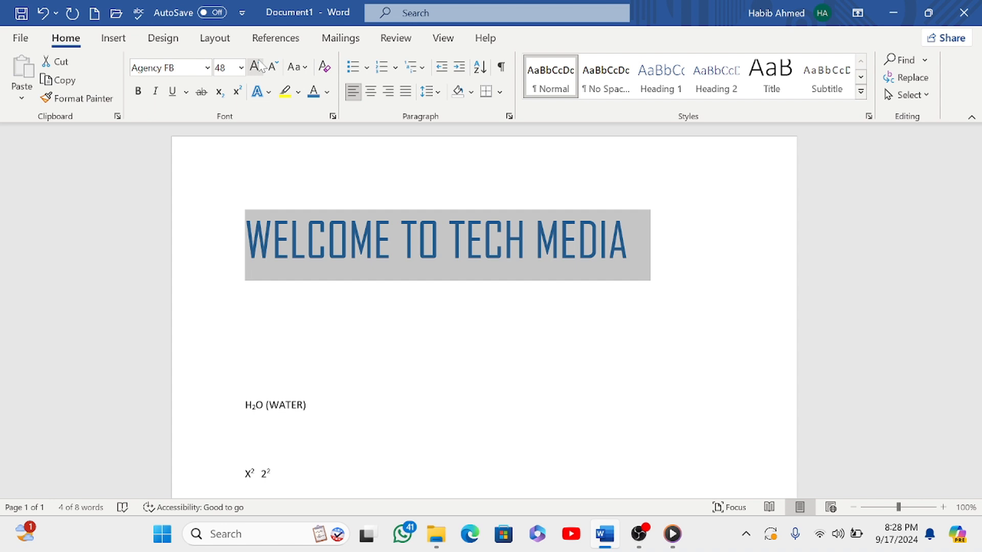
left_click(259, 67)
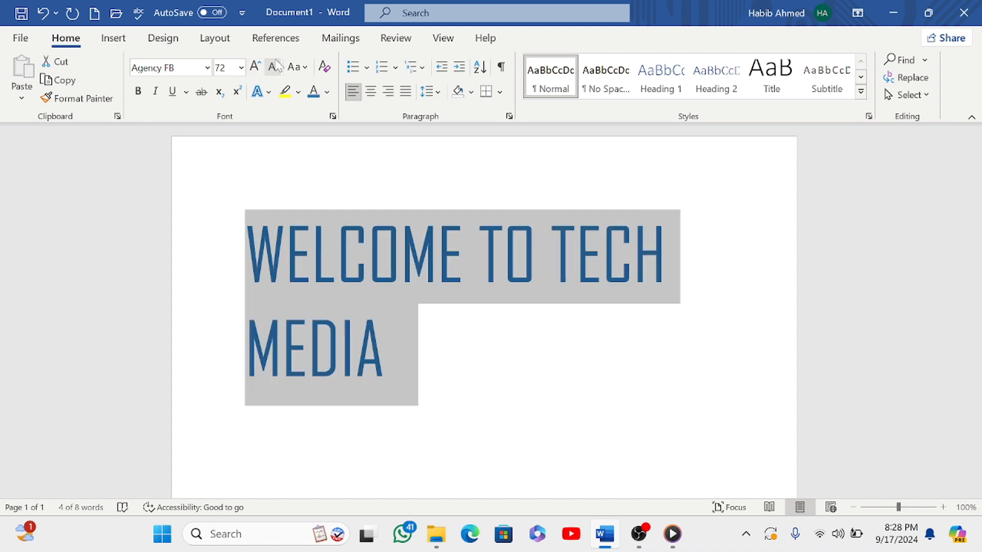
left_click(273, 67)
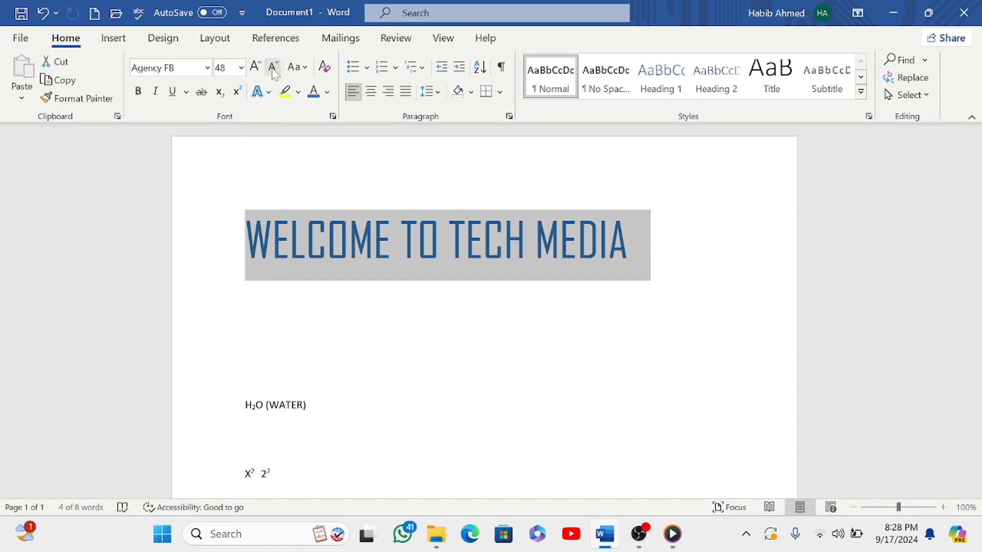
Step: Apply tOGGLE cASE to the "WELCOME TO TECH MEDIA" line, and change it back to UPPERCASE
left_click(306, 69)
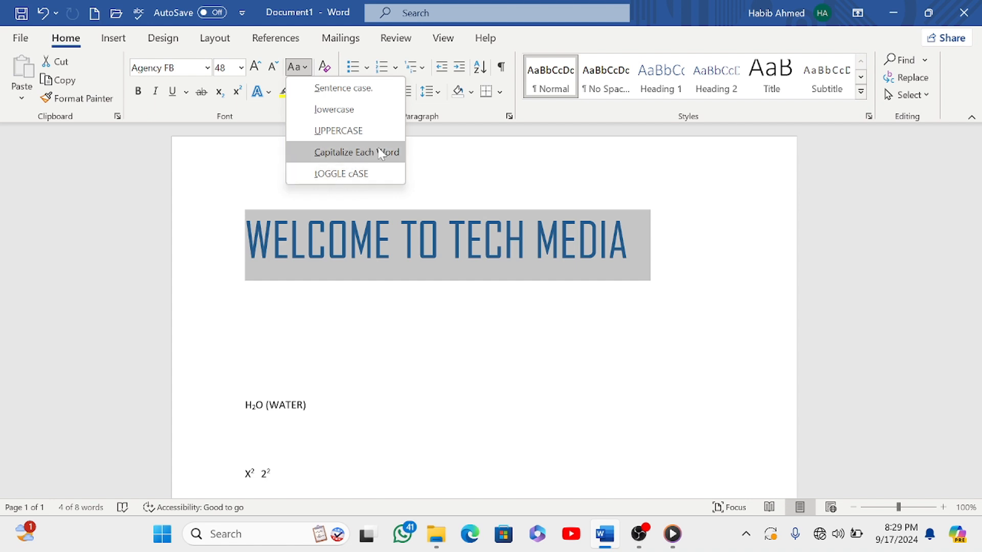
left_click(346, 171)
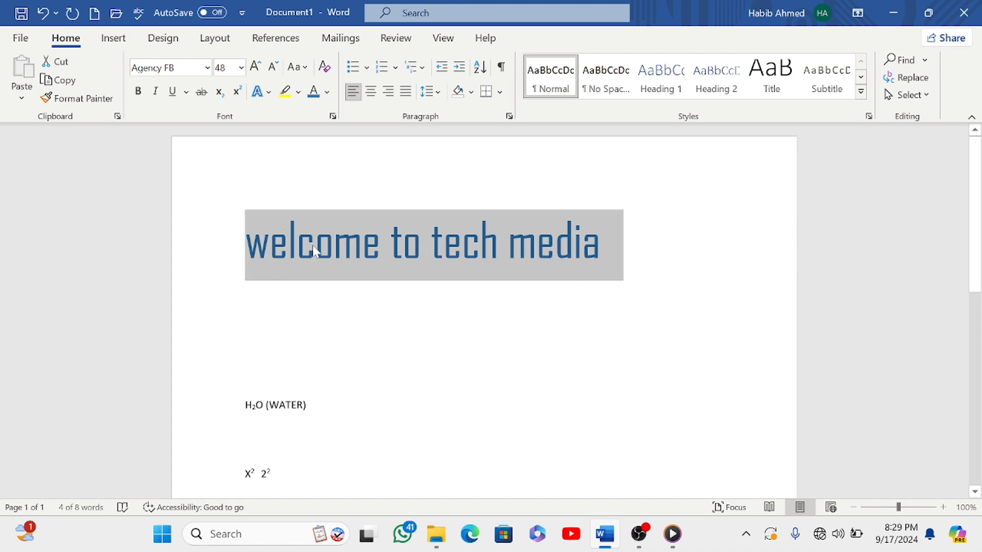
left_click(303, 69)
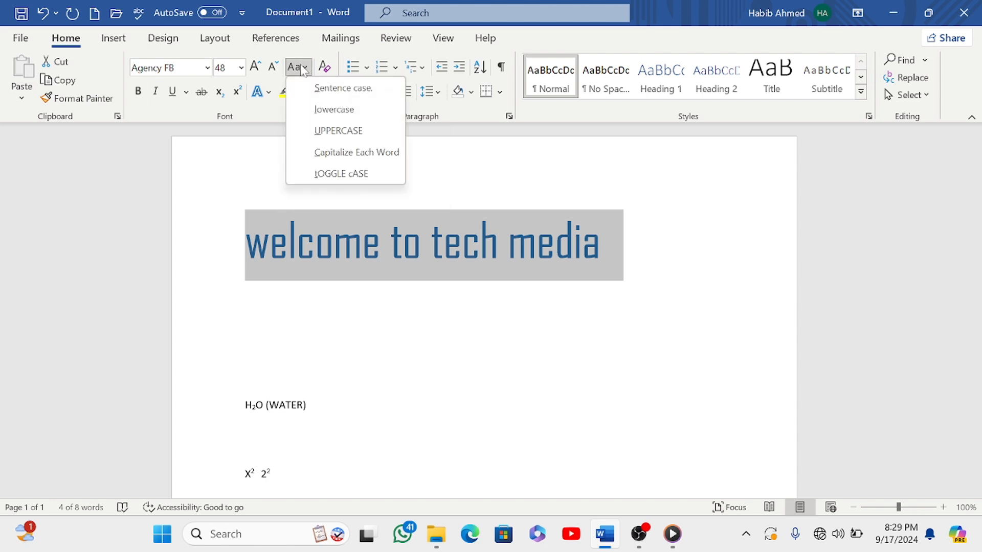
left_click(332, 131)
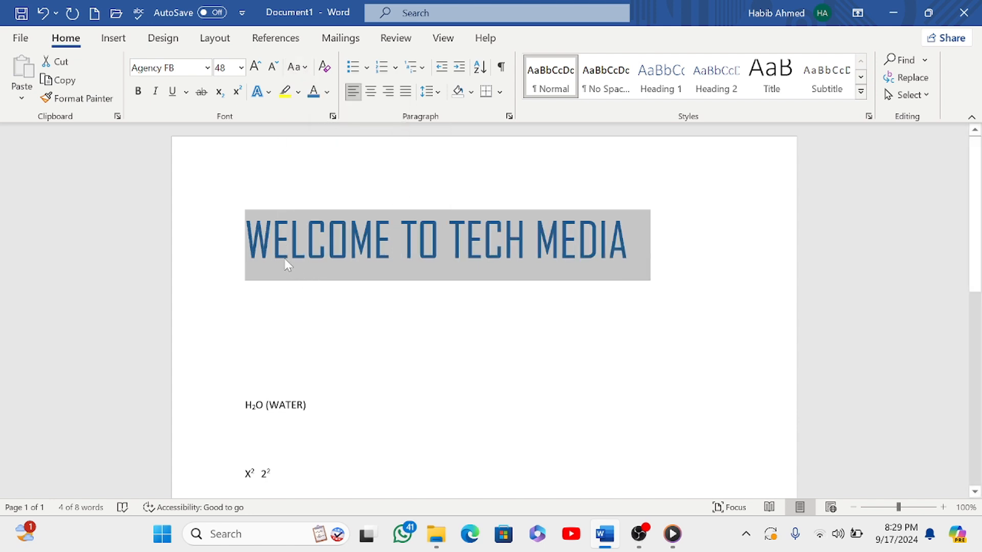
Step: Change the "WELCOME TO TECH MEDIA" line to lowercase and clear all of its formatting
left_click(306, 69)
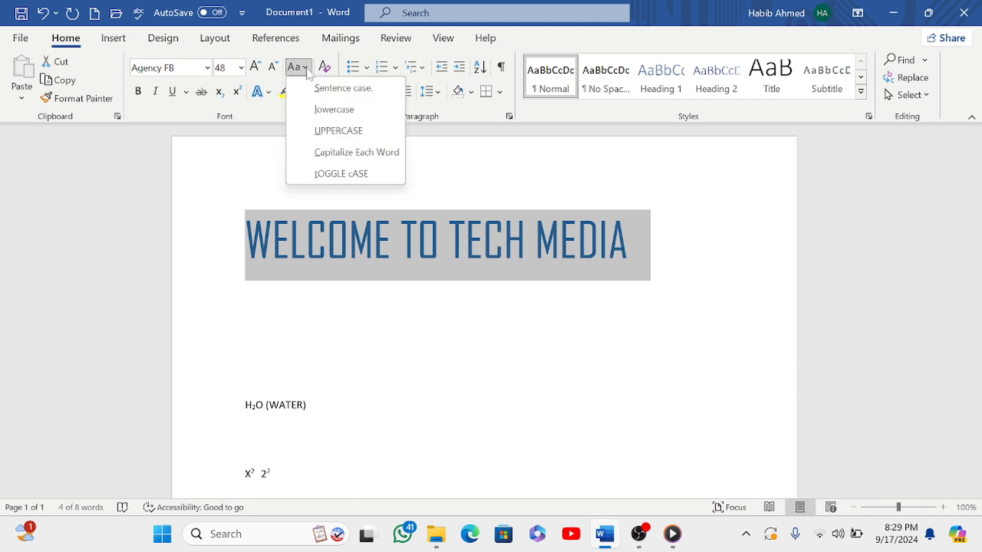
left_click(320, 108)
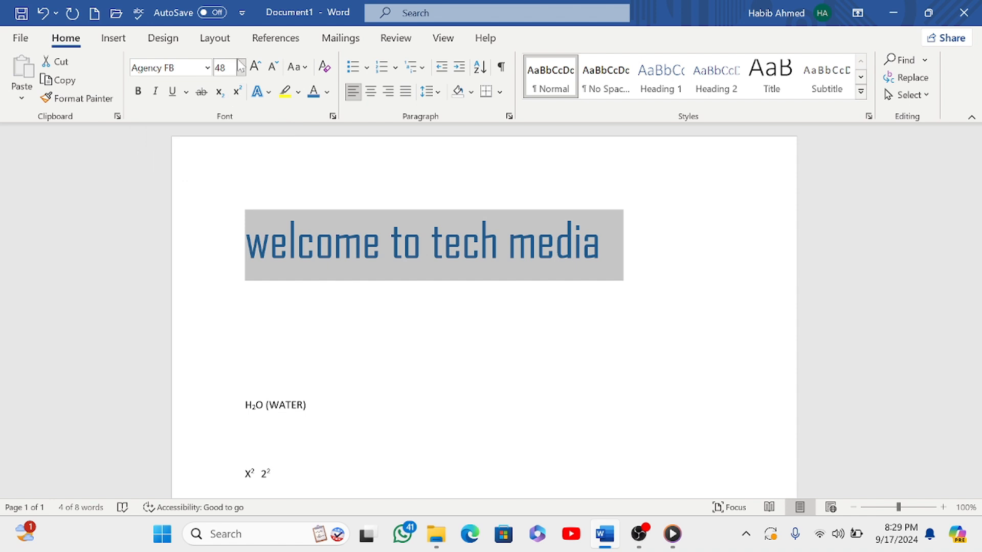
left_click(326, 68)
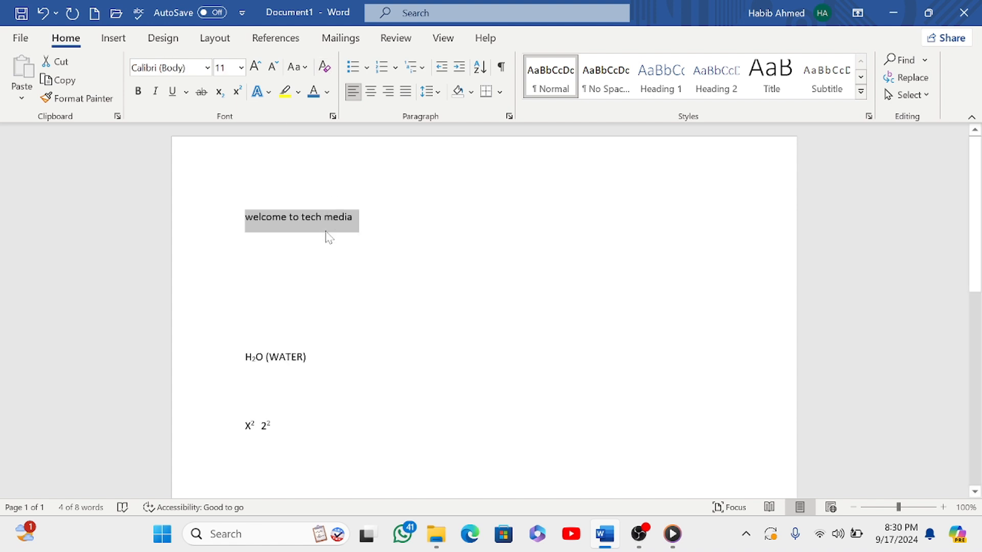